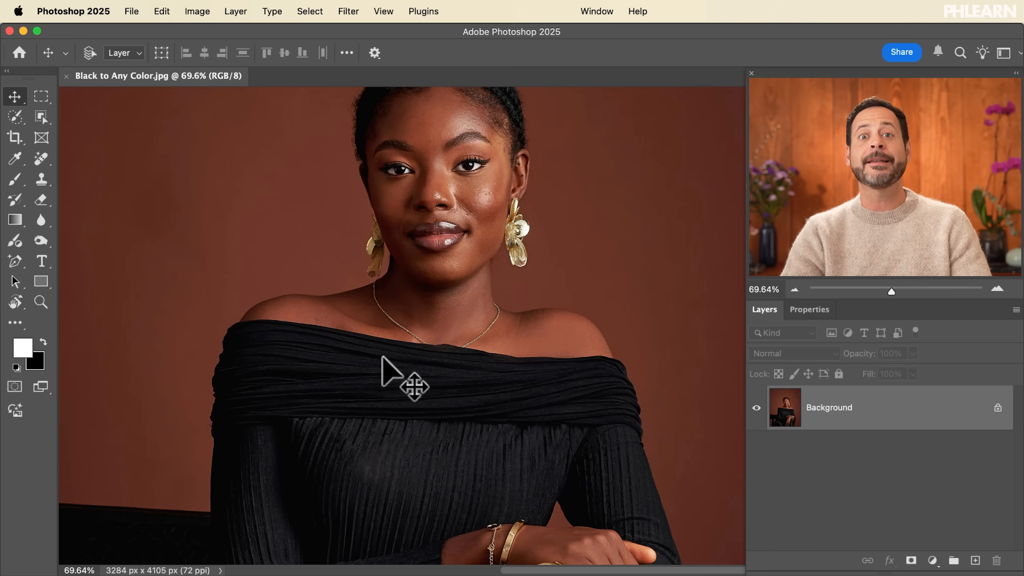
- Select the woman's upper clothes and lower clothes using the Object Selection Tool's people selection
click(41, 118)
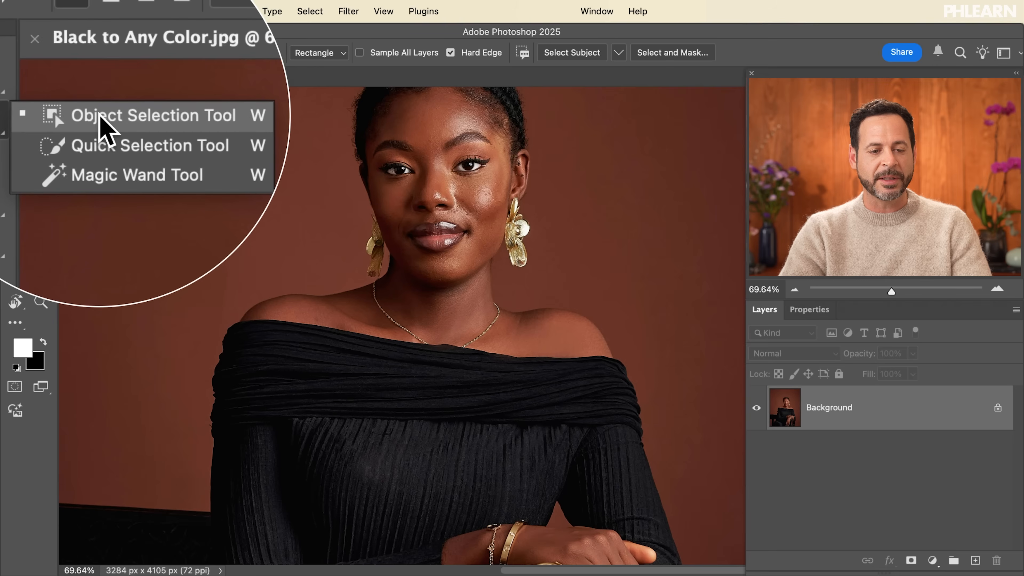
click(81, 117)
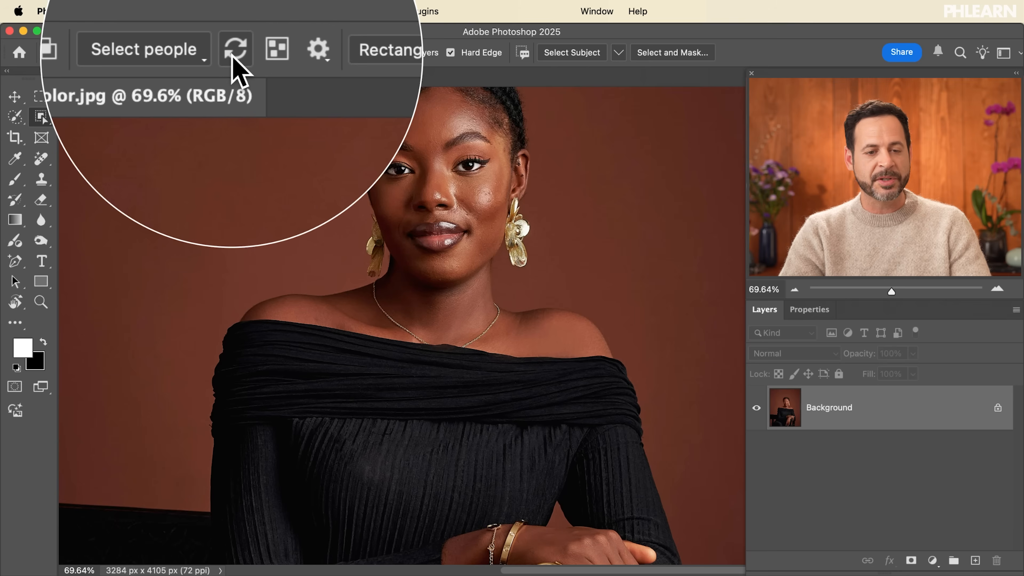
click(207, 57)
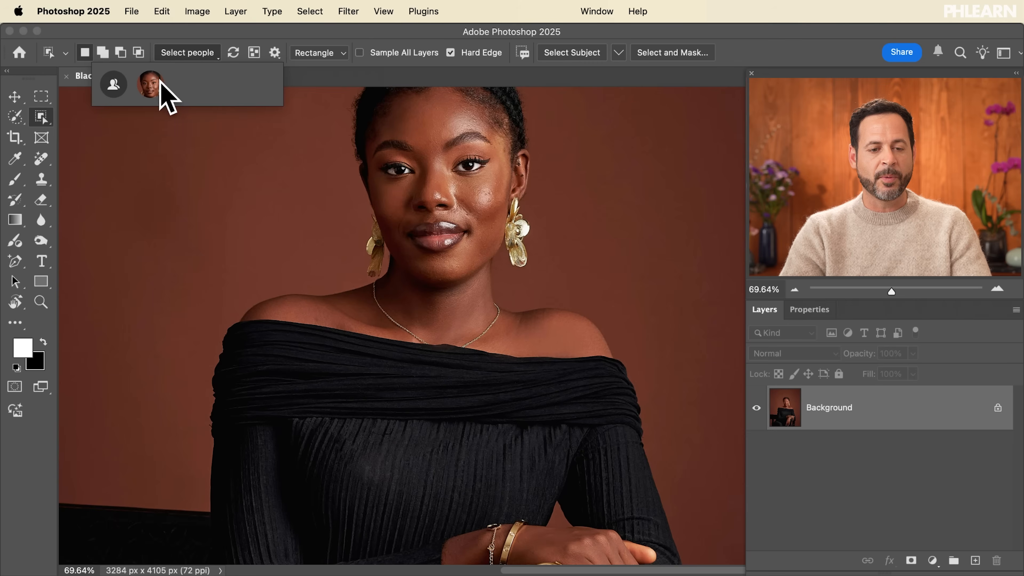
click(160, 92)
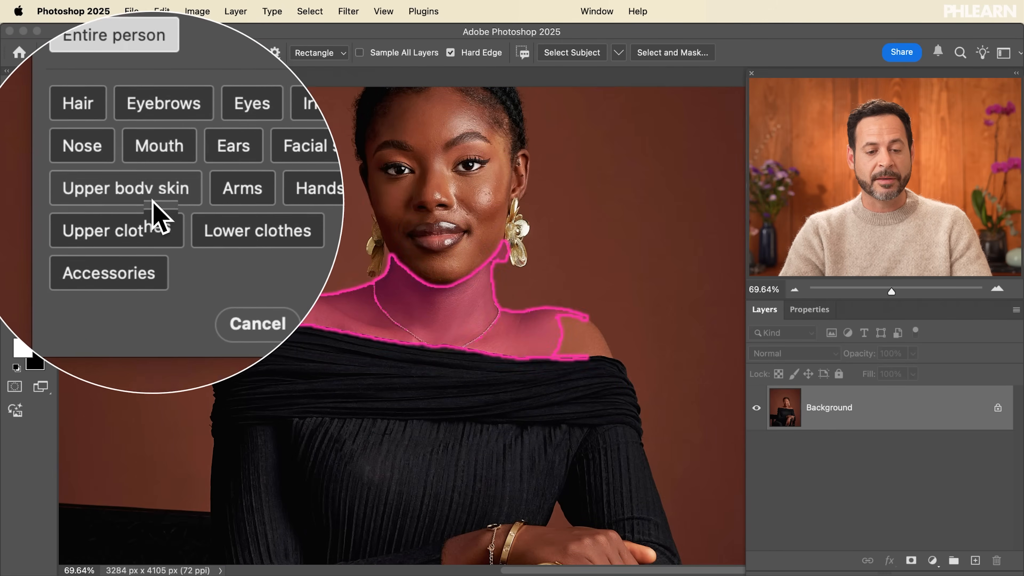
click(153, 214)
click(190, 216)
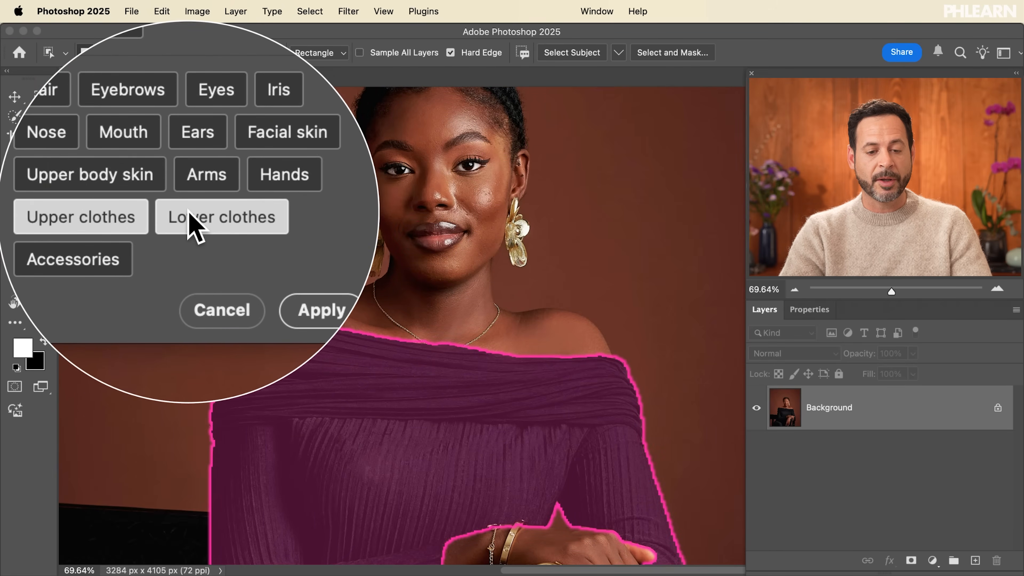
scroll(403, 242, down, 5)
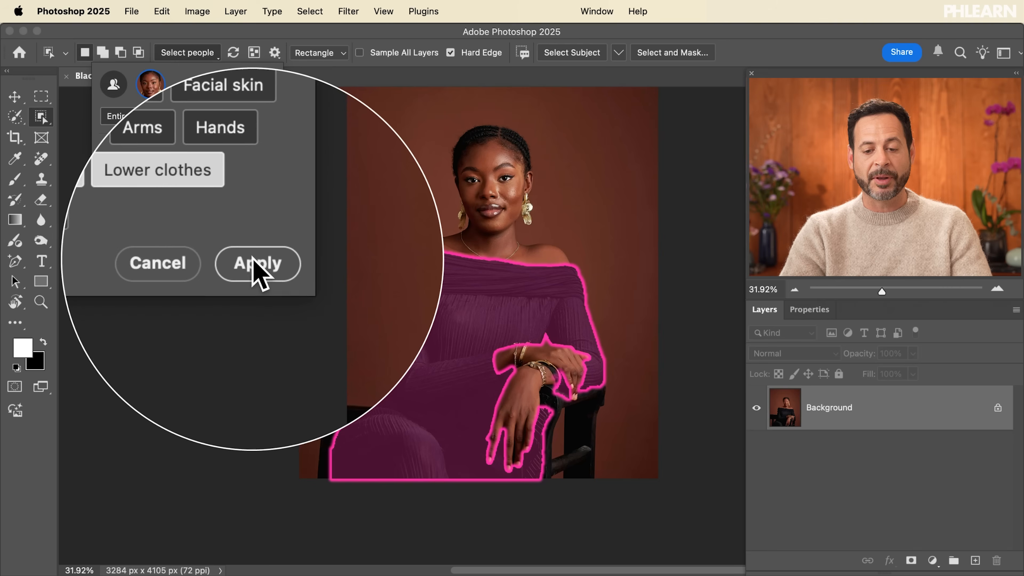
click(257, 266)
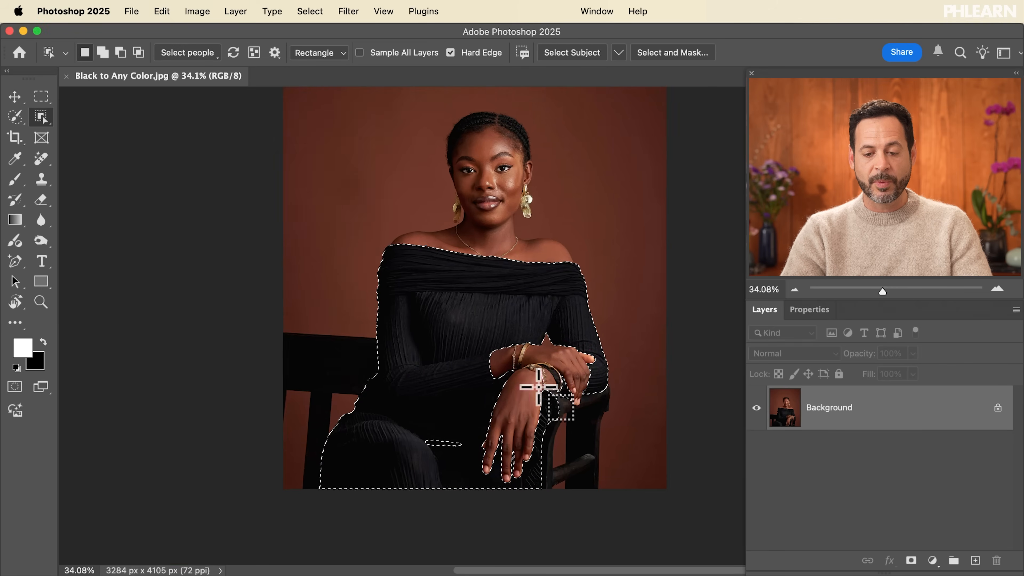
- Examine the edges of the dress selection around the sleeves, hands and shoulders
scroll(538, 386, up, 6)
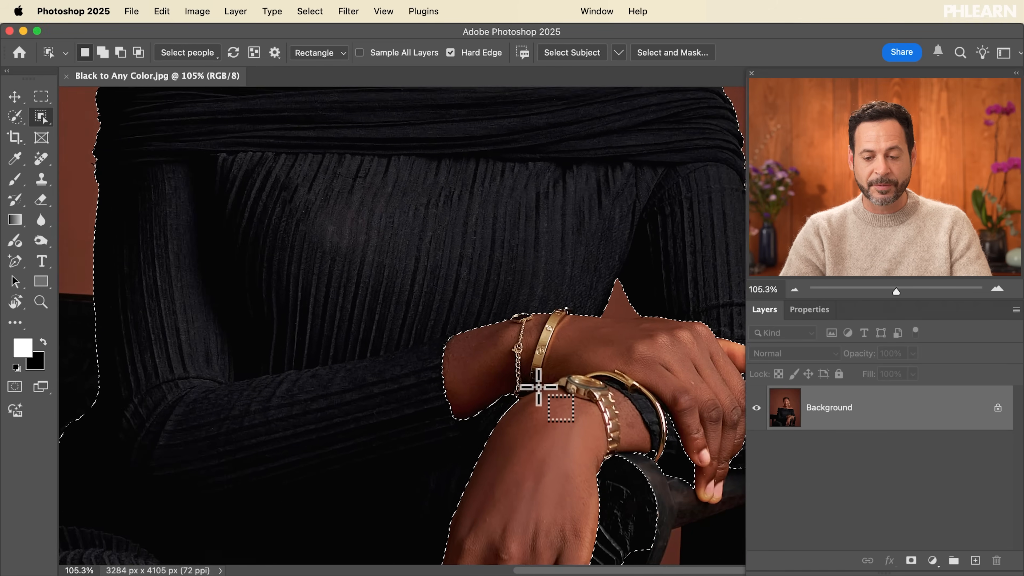
scroll(538, 386, down, 5)
scroll(539, 387, left, 3)
scroll(538, 387, up, 6)
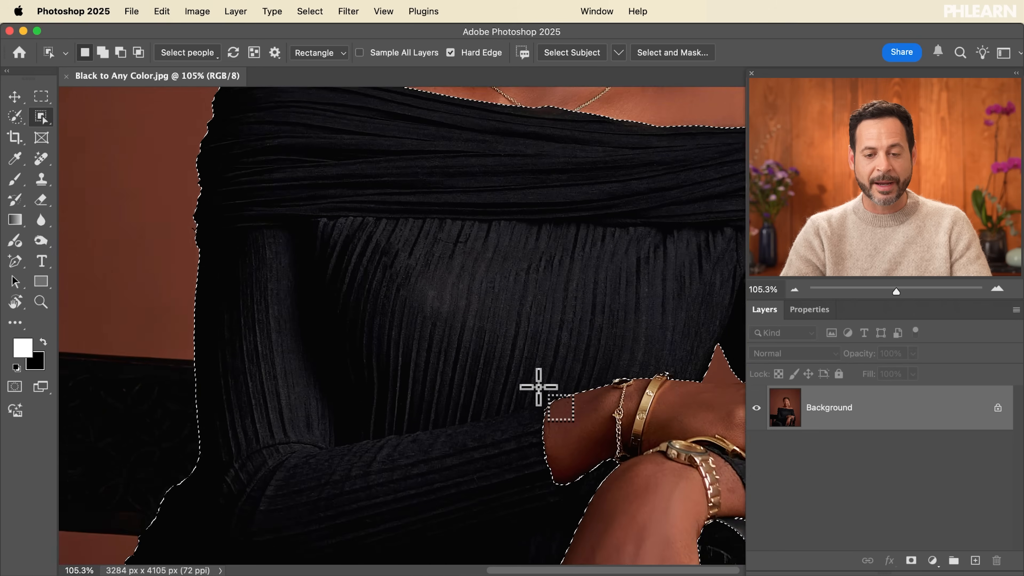
scroll(538, 386, up, 4)
scroll(538, 387, down, 3)
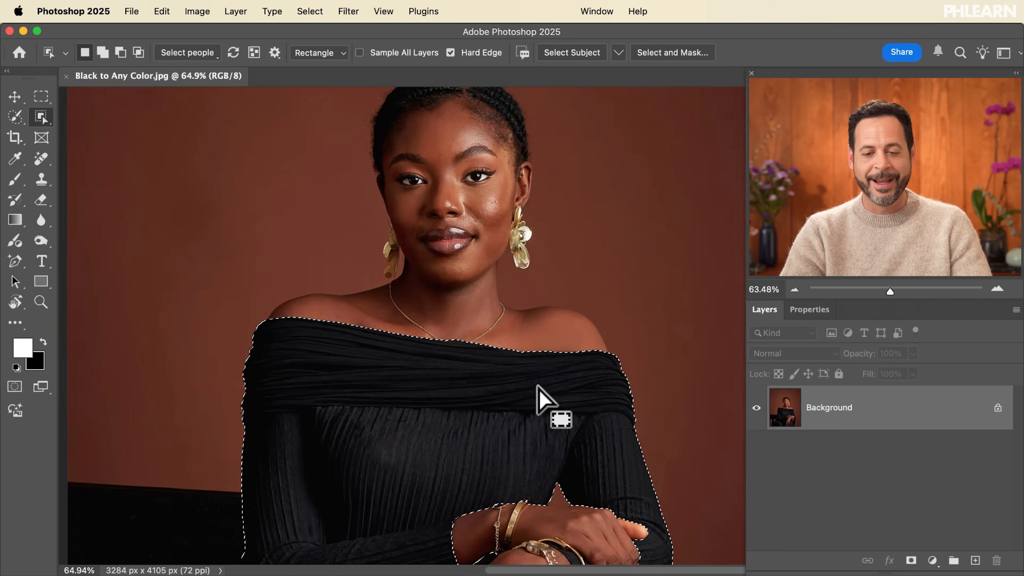
scroll(538, 386, down, 2)
scroll(538, 387, right, 2)
scroll(538, 386, up, 2)
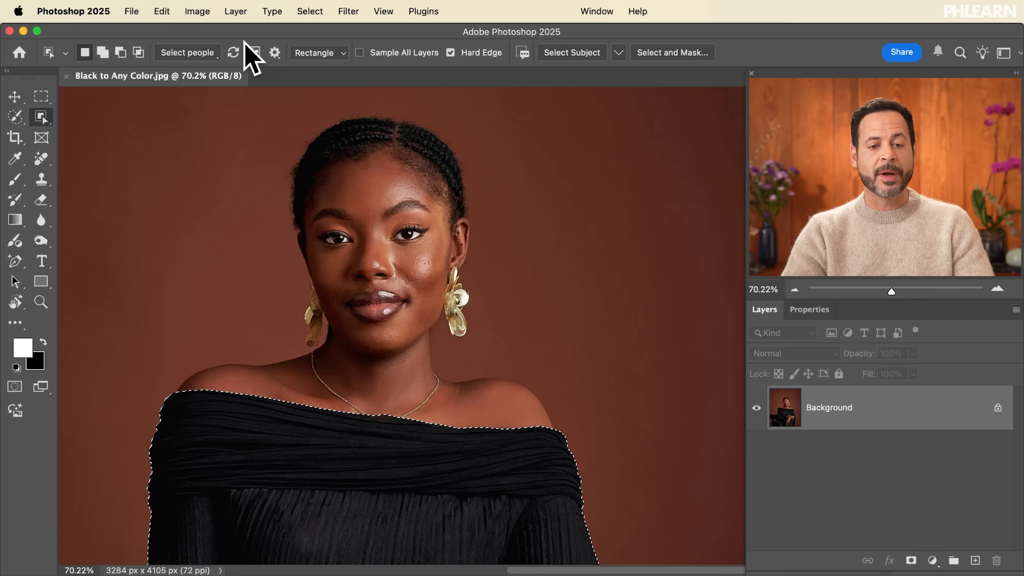
- Create a Solid Color fill layer in red from the dress selection, keeping Normal mode and 100% opacity
click(236, 11)
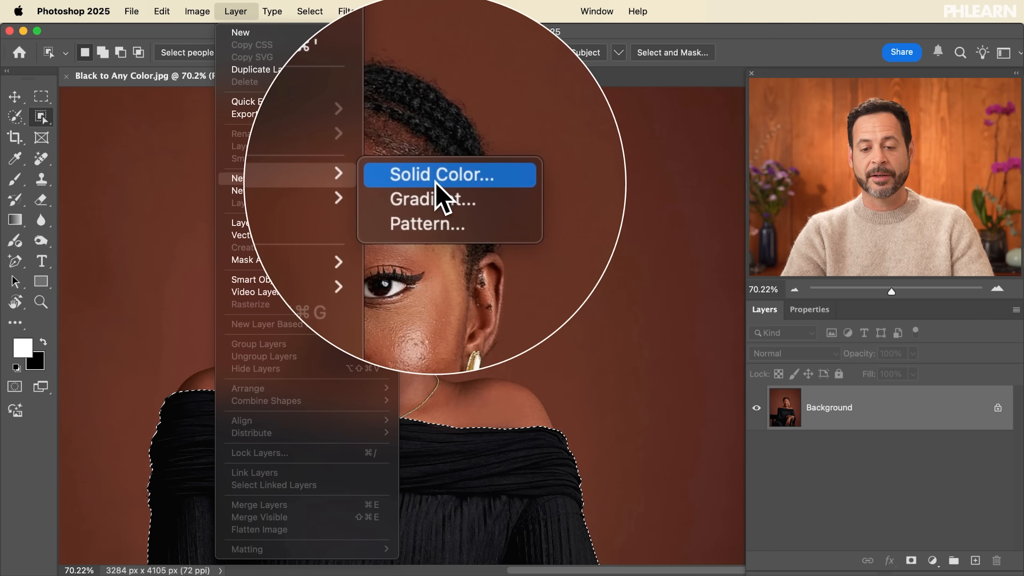
click(436, 183)
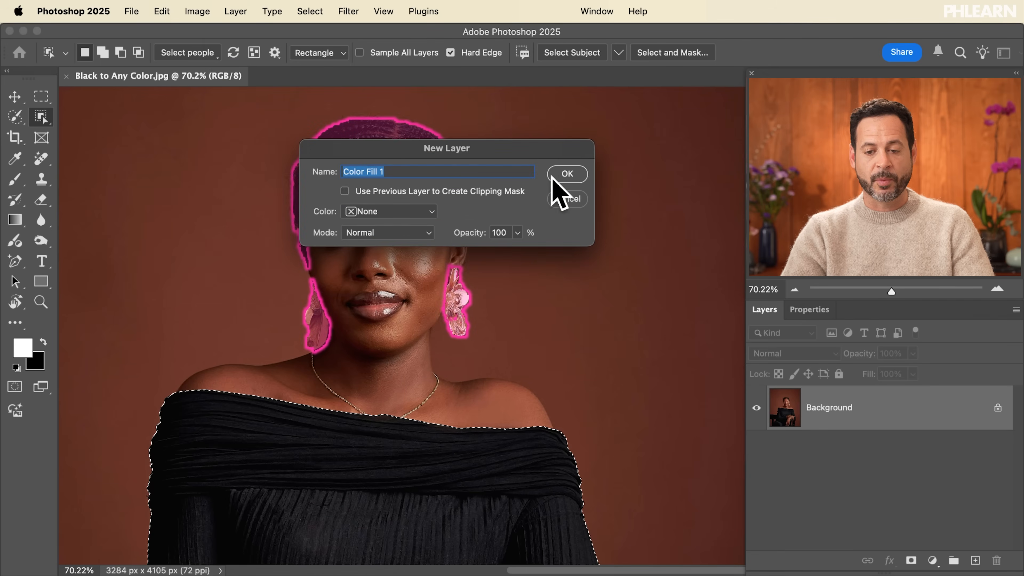
click(566, 174)
drag(320, 374, 324, 389)
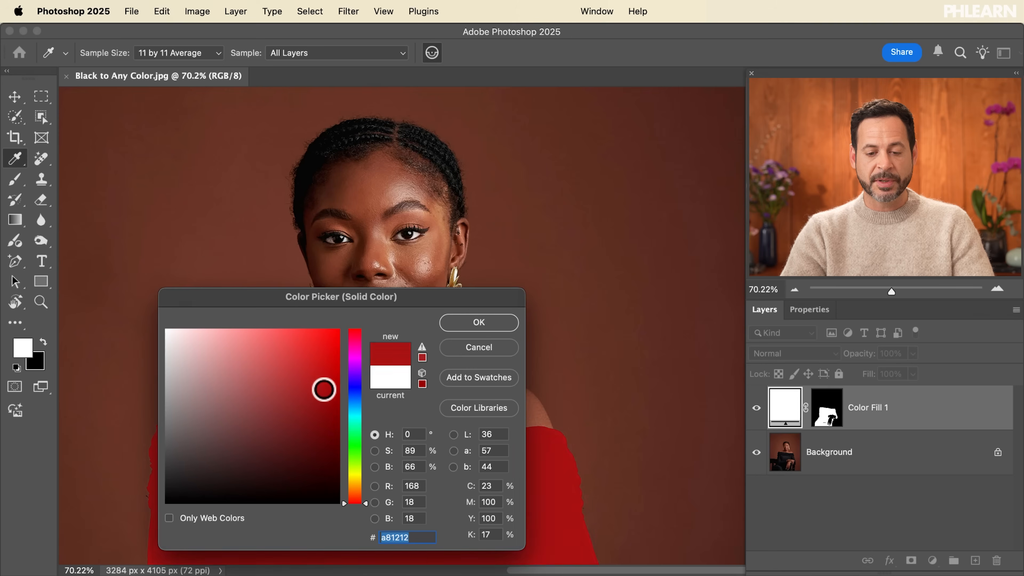
click(504, 322)
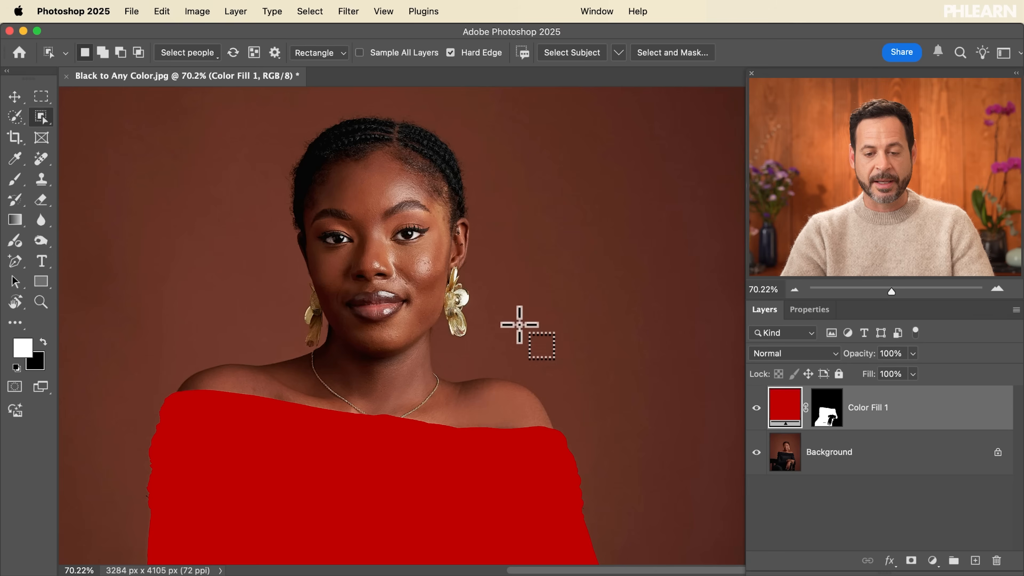
- Compare the dress with and without the red fill layer, with the Move tool active and the fill layer left visible
key(v)
scroll(612, 296, down, 5)
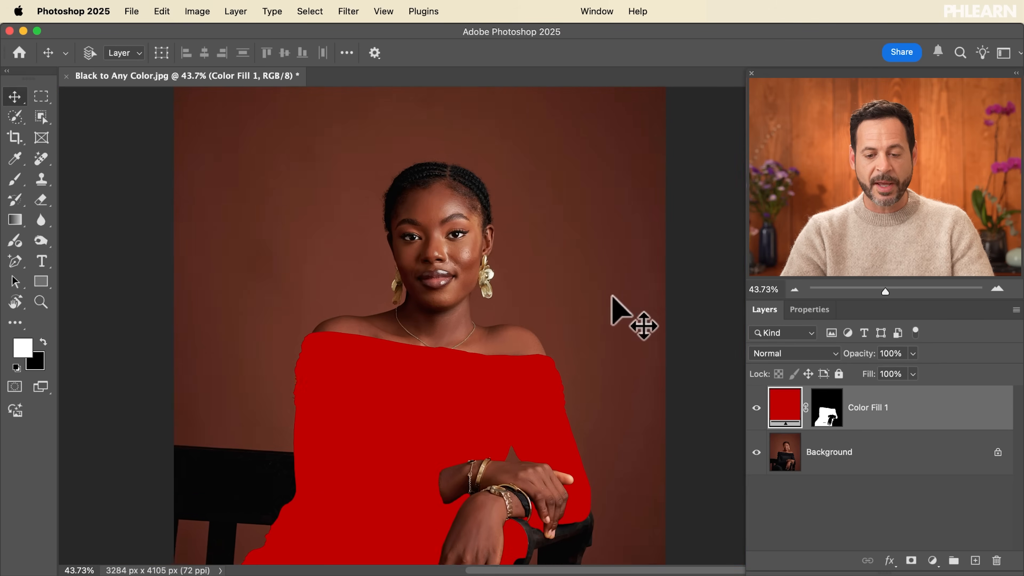
scroll(611, 295, down, 3)
scroll(611, 295, up, 2)
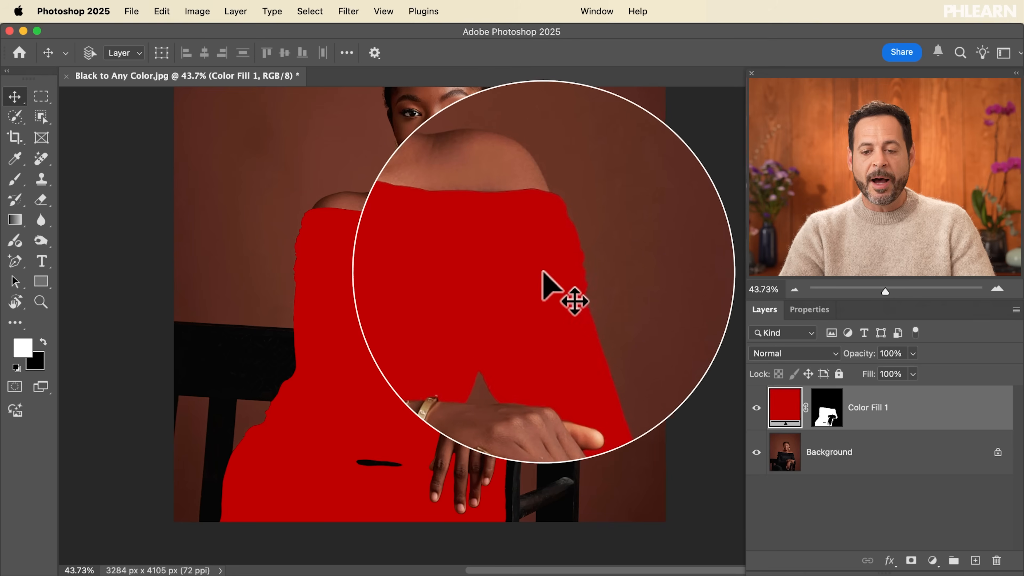
click(756, 408)
click(757, 409)
click(757, 408)
click(756, 408)
click(757, 408)
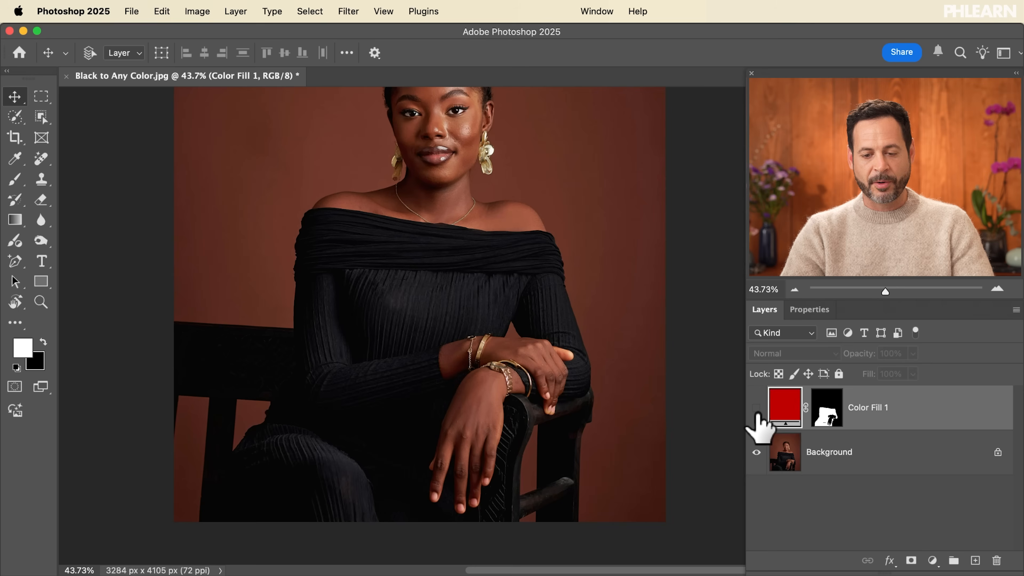
click(757, 408)
- Paint white on the Color Fill 1 layer mask over the unfilled gap in the dress beside the hand
scroll(410, 428, up, 5)
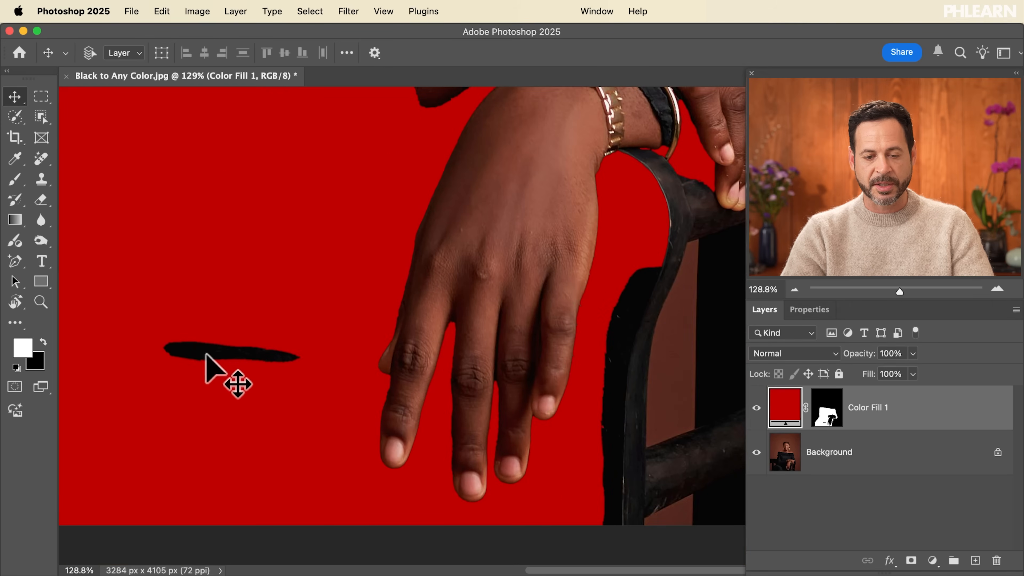
click(830, 409)
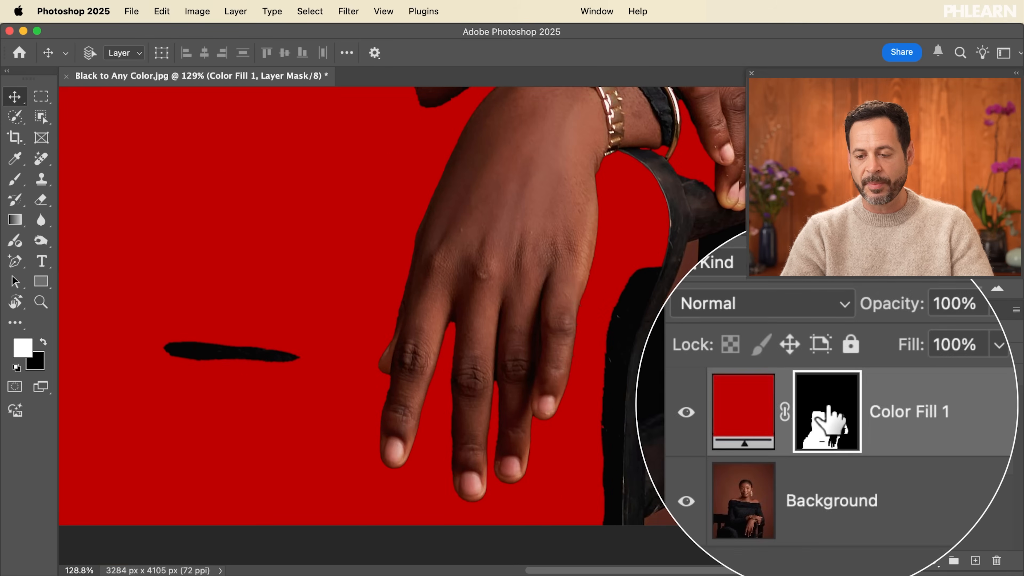
key(b)
mouse_move(249, 344)
mouse_down()
mouse_move(281, 350)
mouse_move(194, 348)
mouse_move(213, 344)
mouse_up()
- Check the chair arm against the original photo and paint black on the mask to remove the red from it
click(754, 404)
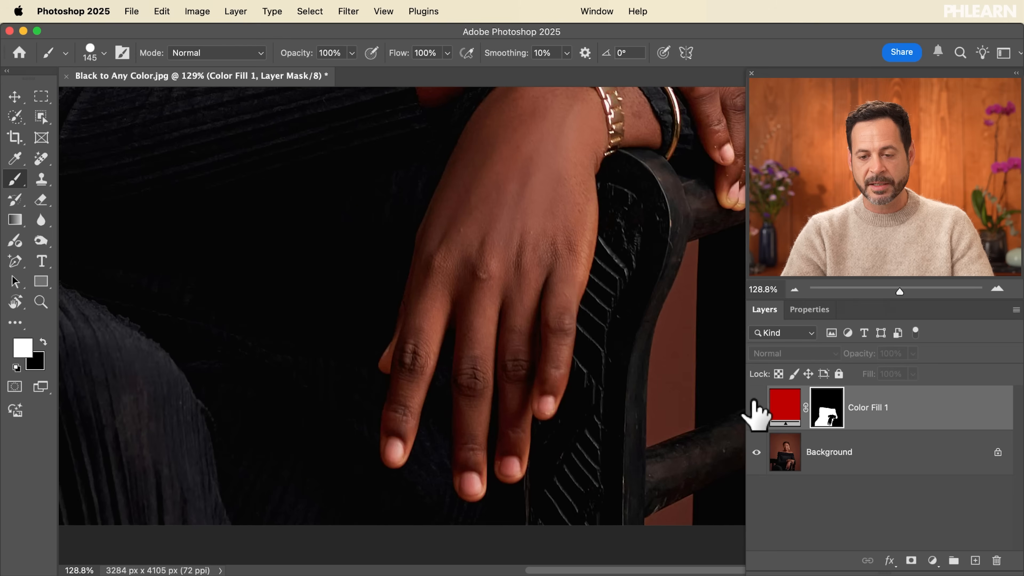
click(755, 405)
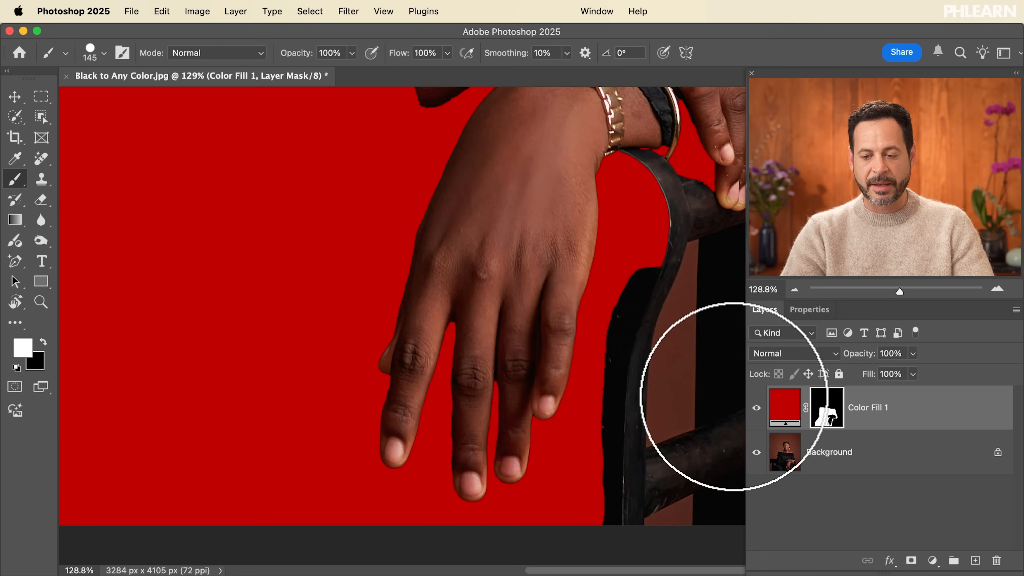
click(756, 405)
click(755, 407)
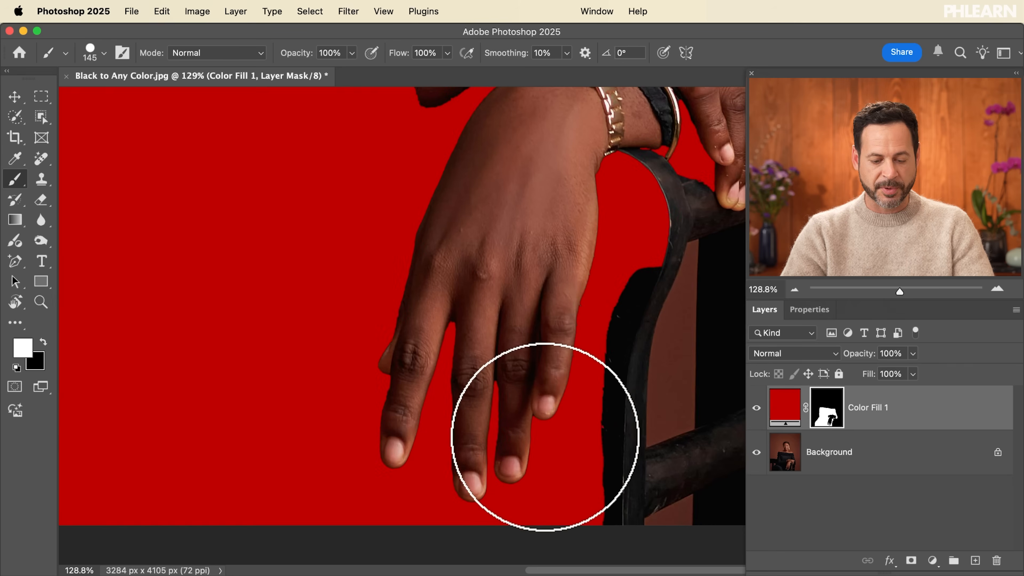
key(x)
drag(526, 434, 524, 504)
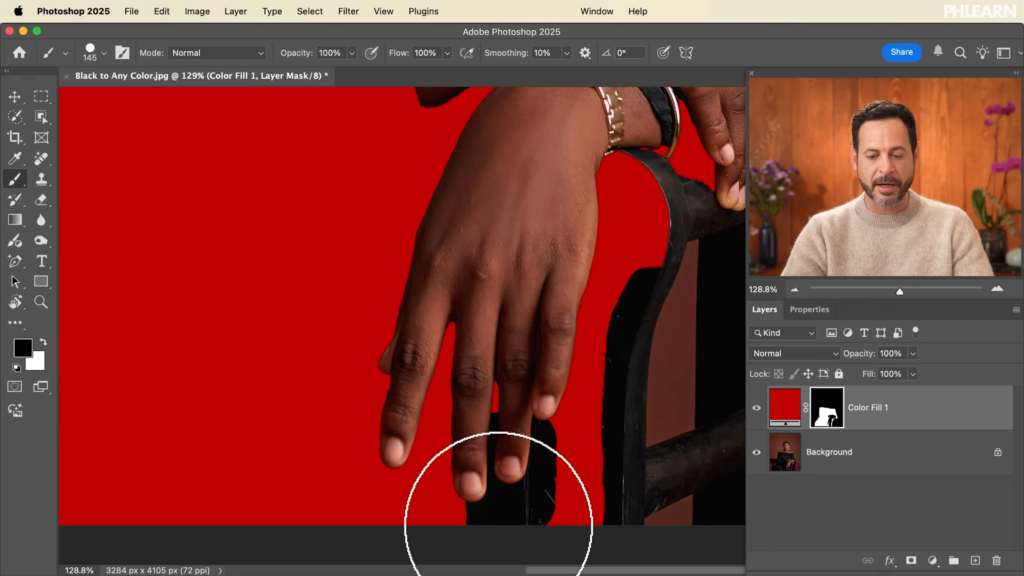
mouse_move(569, 229)
mouse_down()
mouse_move(618, 170)
mouse_move(636, 177)
mouse_move(655, 214)
mouse_move(629, 284)
mouse_move(607, 220)
mouse_move(607, 301)
mouse_move(571, 497)
mouse_up()
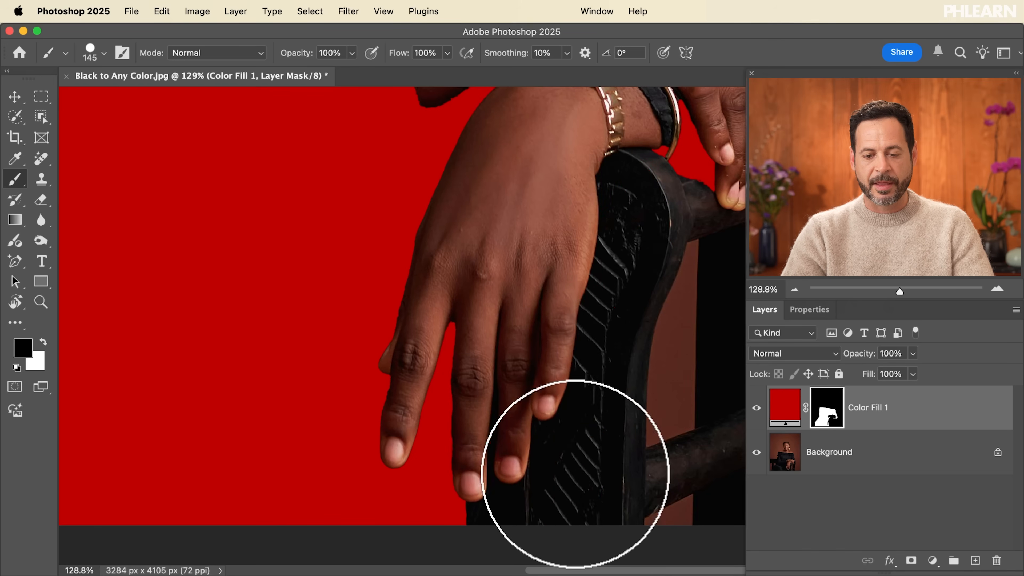
- Review the masked dress with and without the red fill, and leave the Color Fill 1 layer hidden
scroll(591, 335, down, 6)
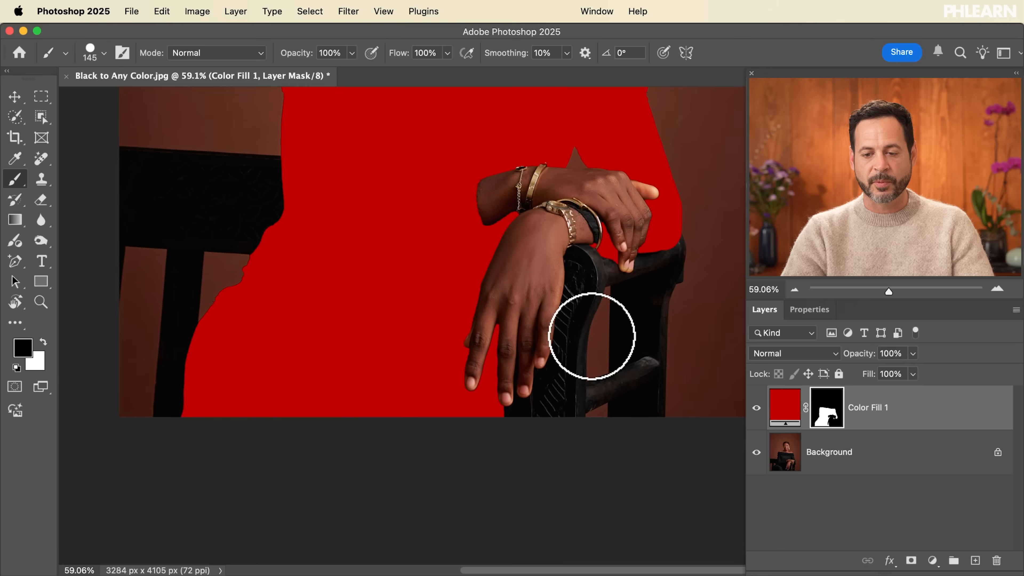
scroll(592, 335, up, 2)
scroll(591, 336, down, 2)
scroll(592, 335, up, 3)
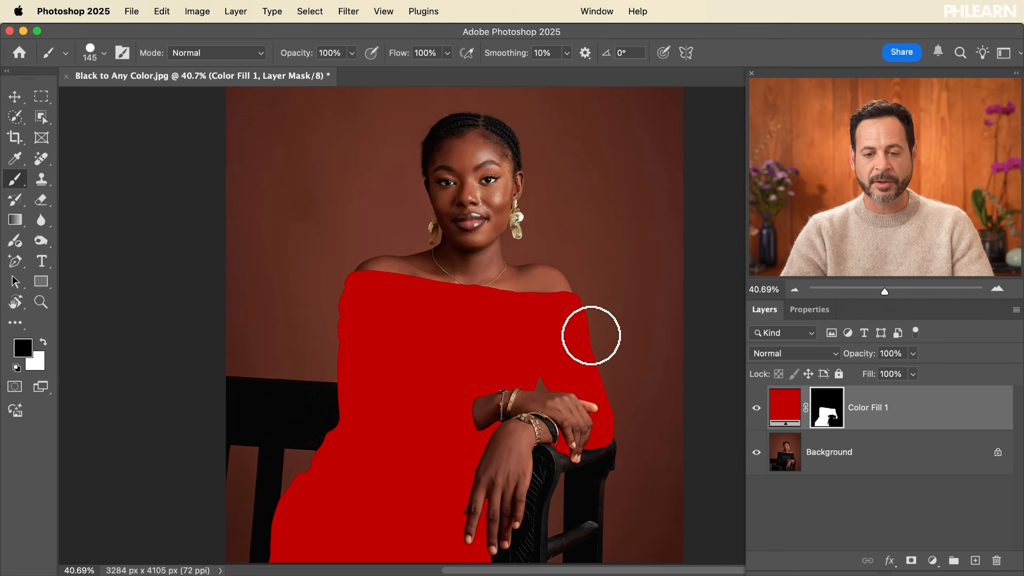
scroll(591, 336, up, 2)
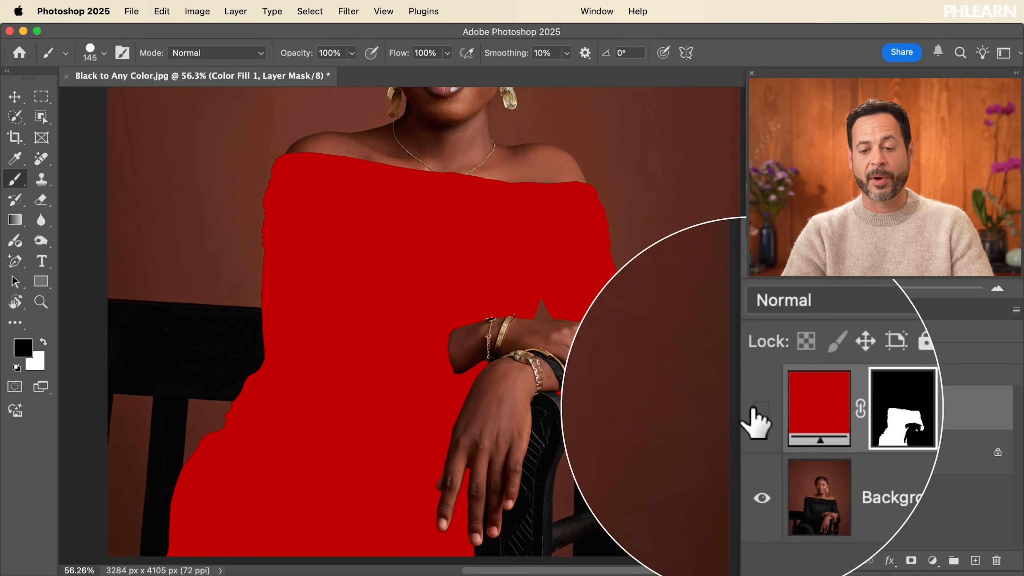
click(753, 417)
click(753, 417)
click(753, 418)
click(752, 409)
click(753, 409)
click(752, 409)
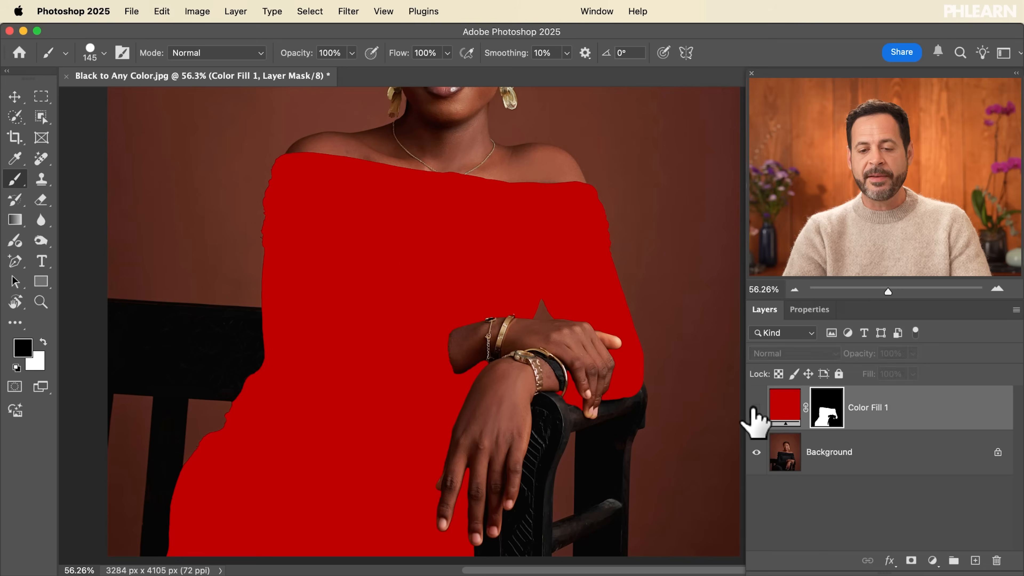
click(756, 407)
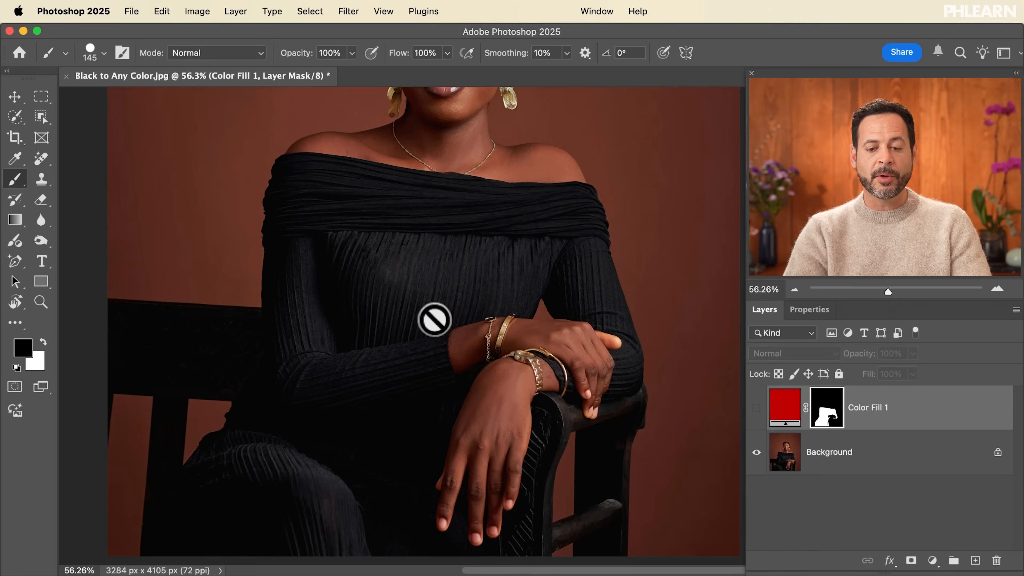
- Examine the texture, highlights and shadows of the original black dress up close, with the Move tool active
scroll(434, 319, up, 5)
key(v)
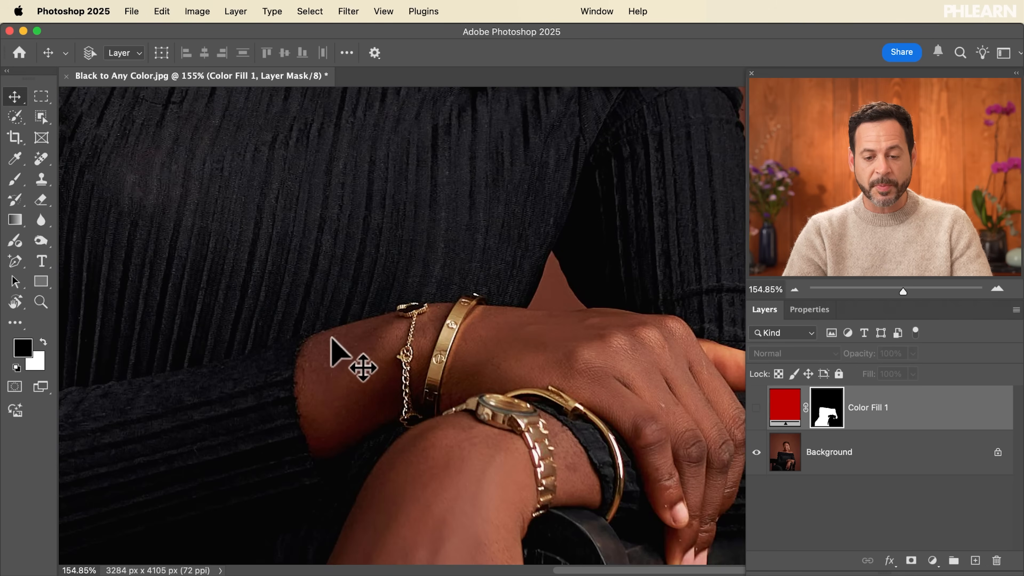
scroll(334, 343, up, 6)
scroll(334, 343, left, 3)
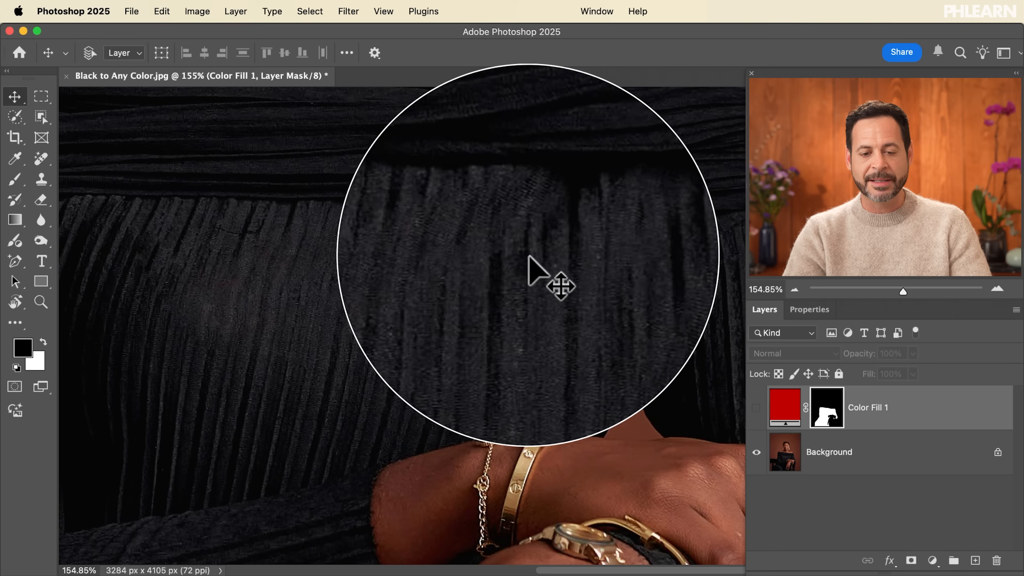
scroll(274, 286, up, 8)
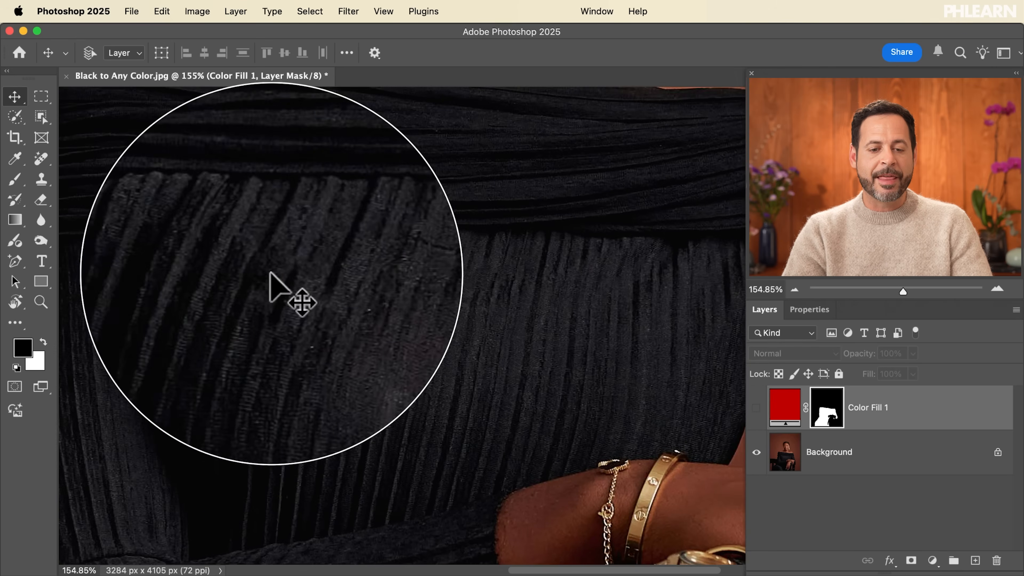
scroll(269, 272, up, 3)
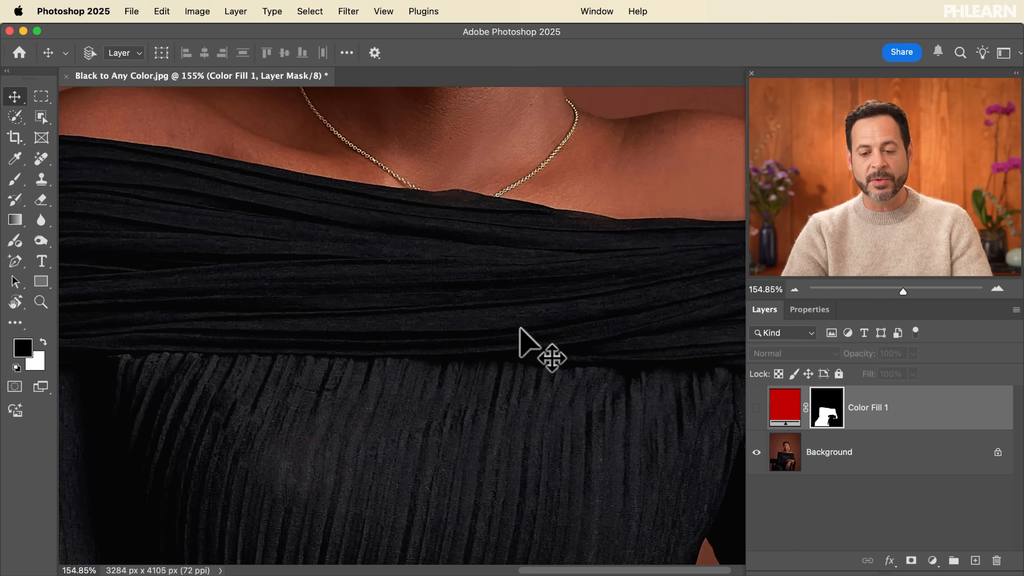
scroll(520, 329, down, 5)
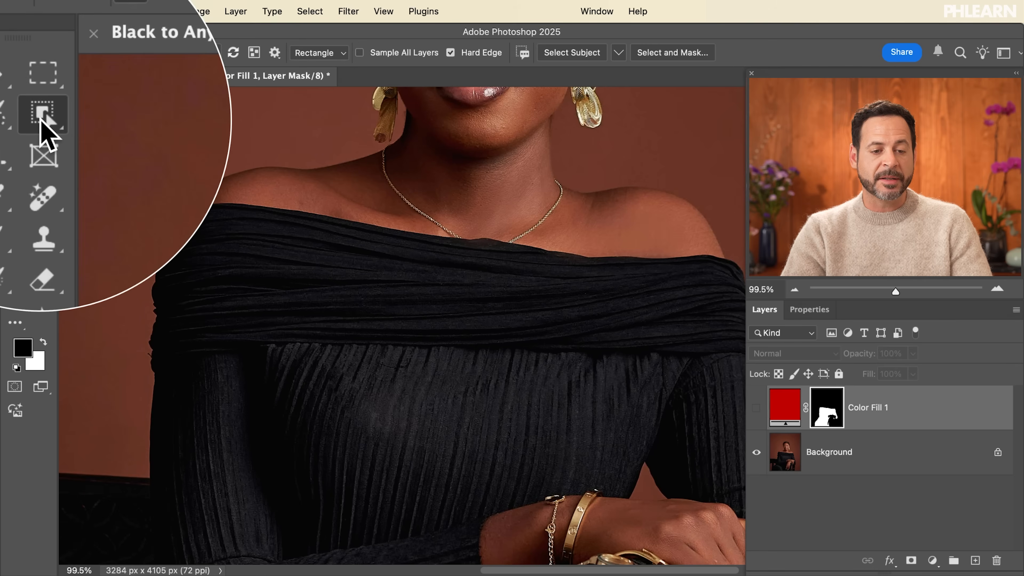
right_click(40, 119)
click(68, 118)
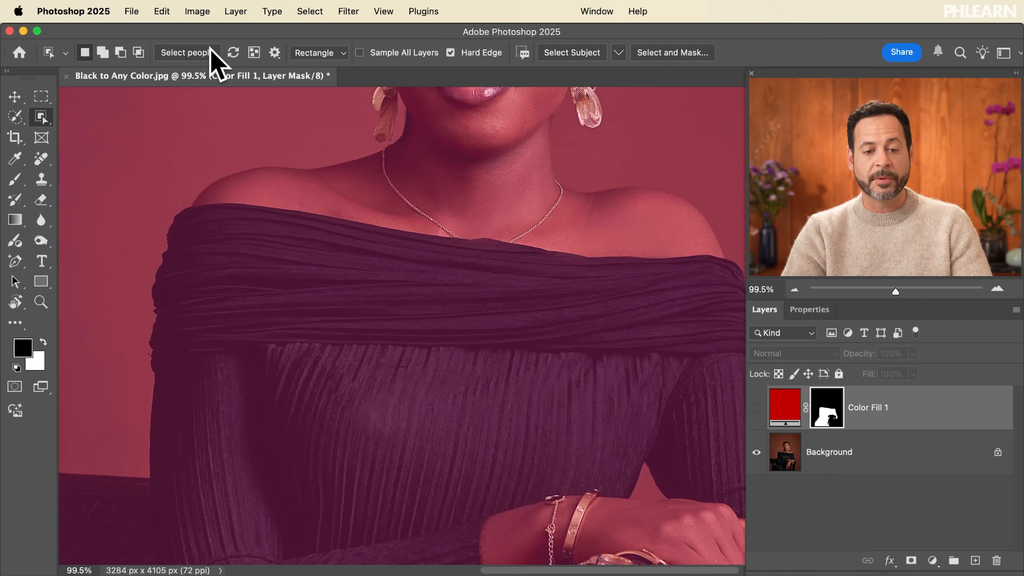
key(v)
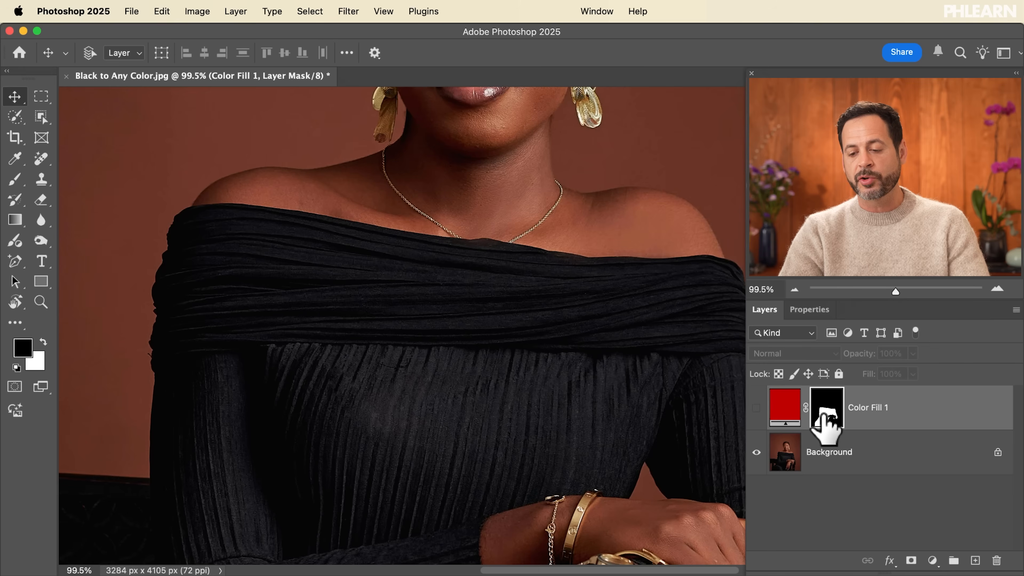
- Load the Color Fill 1 layer mask as a selection and check its outline around the dress and hands
super+click(825, 407)
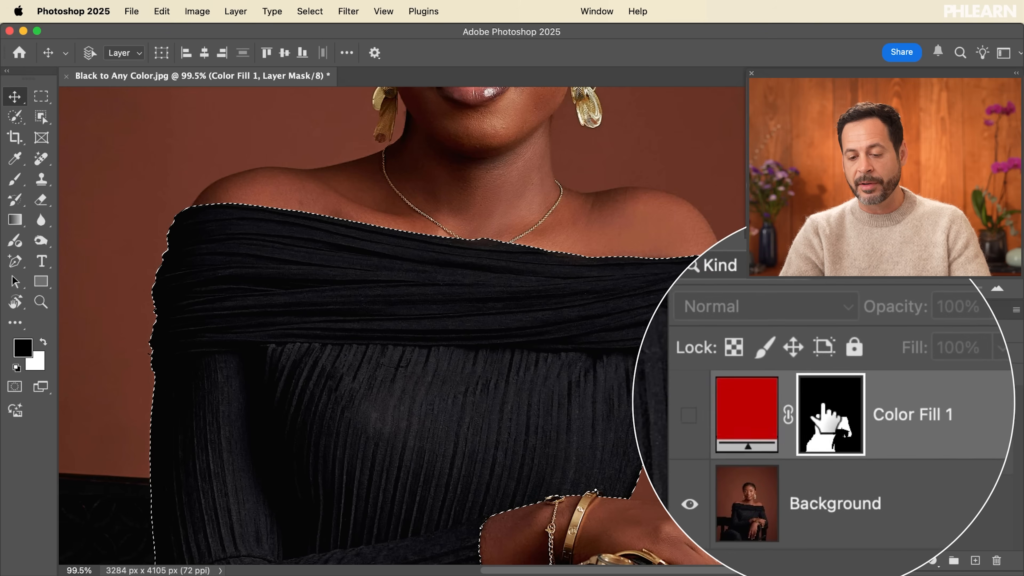
scroll(594, 423, down, 10)
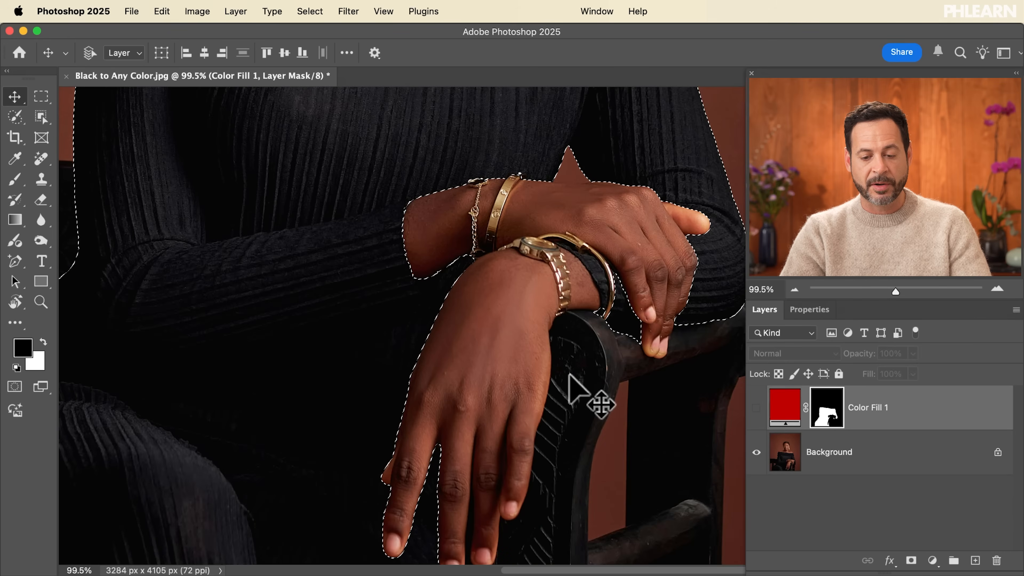
scroll(571, 390, down, 4)
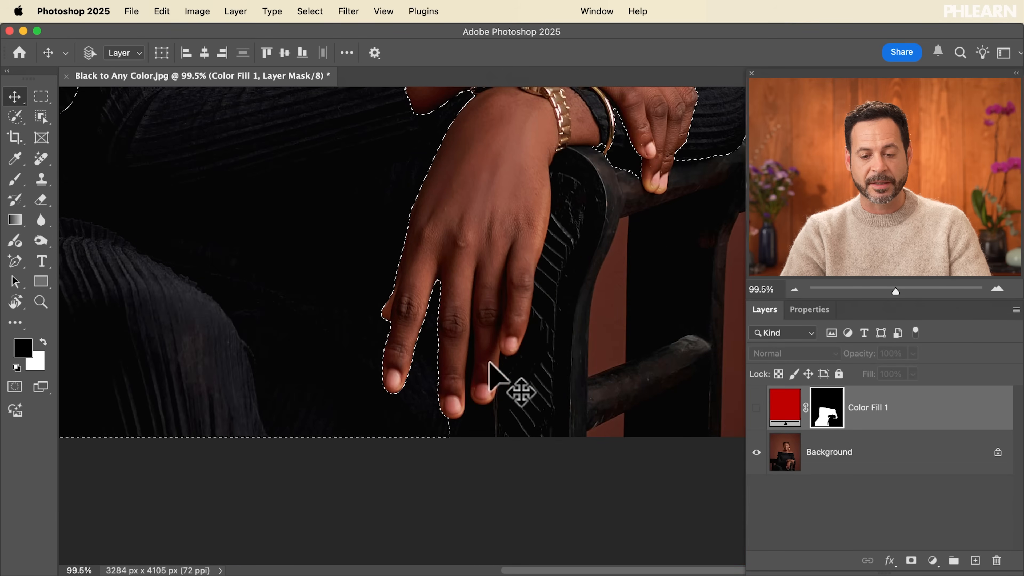
alt+scroll(354, 316, down, 3)
scroll(353, 315, up, 5)
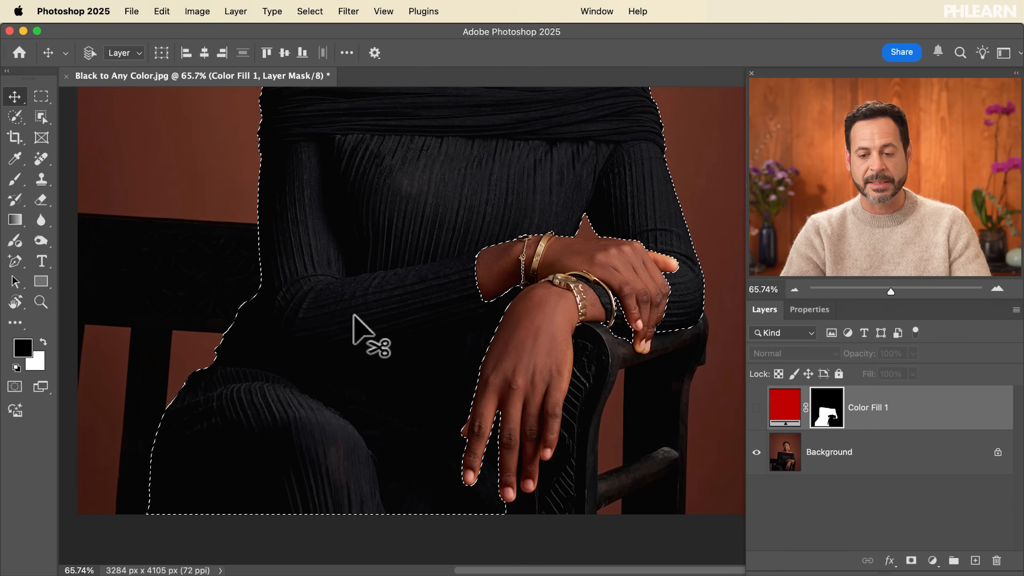
scroll(353, 316, up, 2)
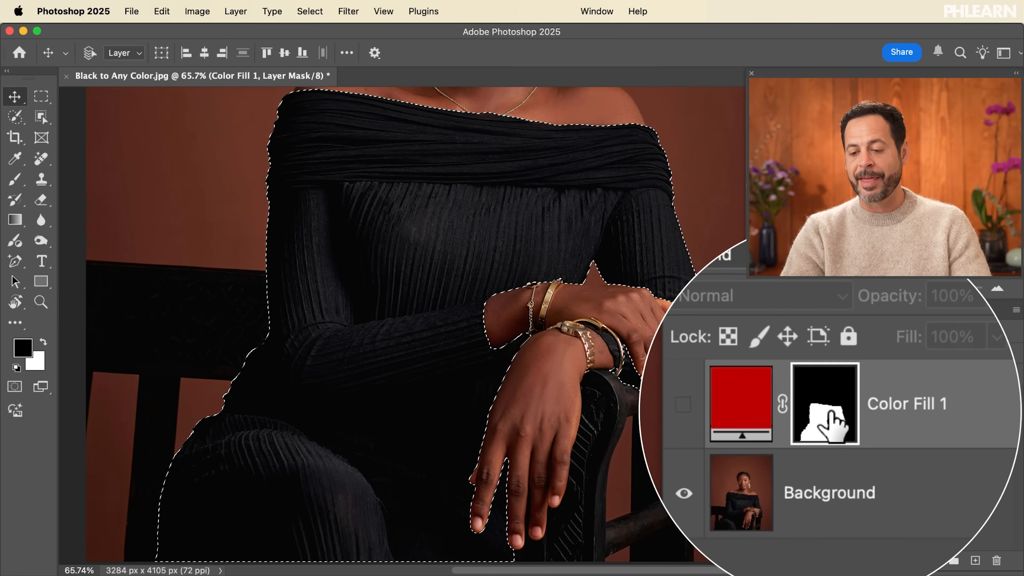
scroll(600, 319, down, 2)
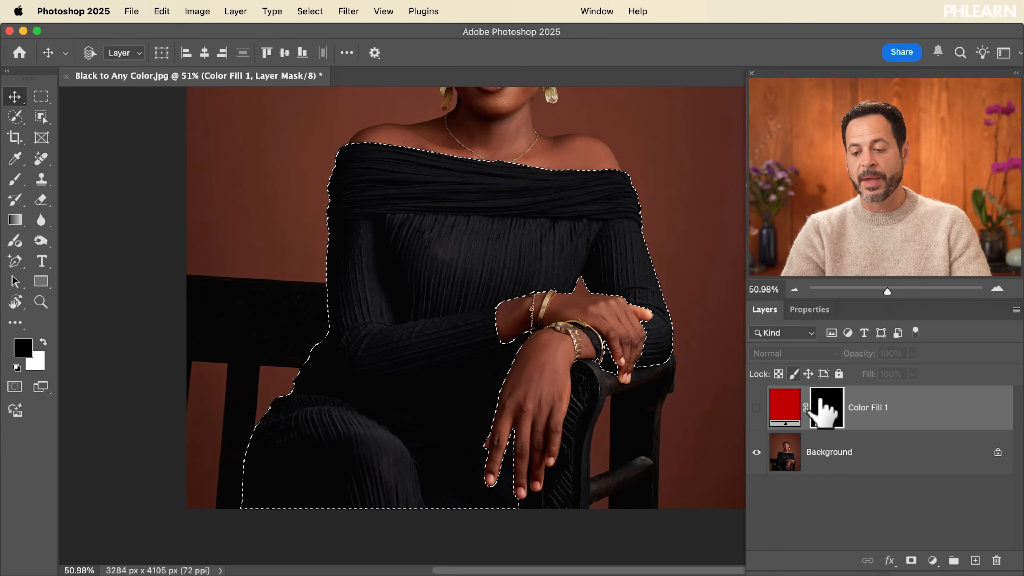
- Copy the selected dress from the Background onto its own new layer and hide the Background
click(843, 453)
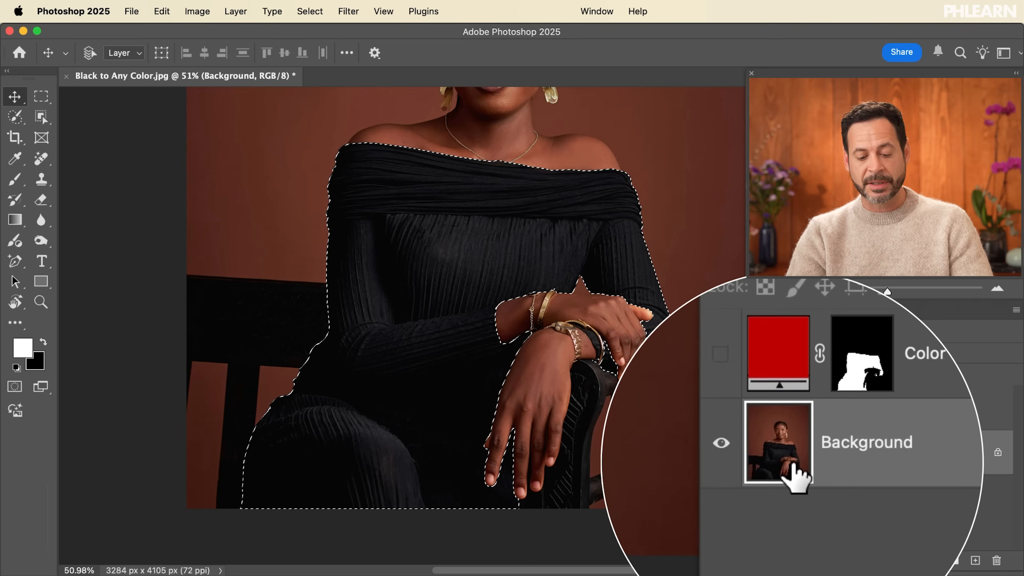
key(super+j)
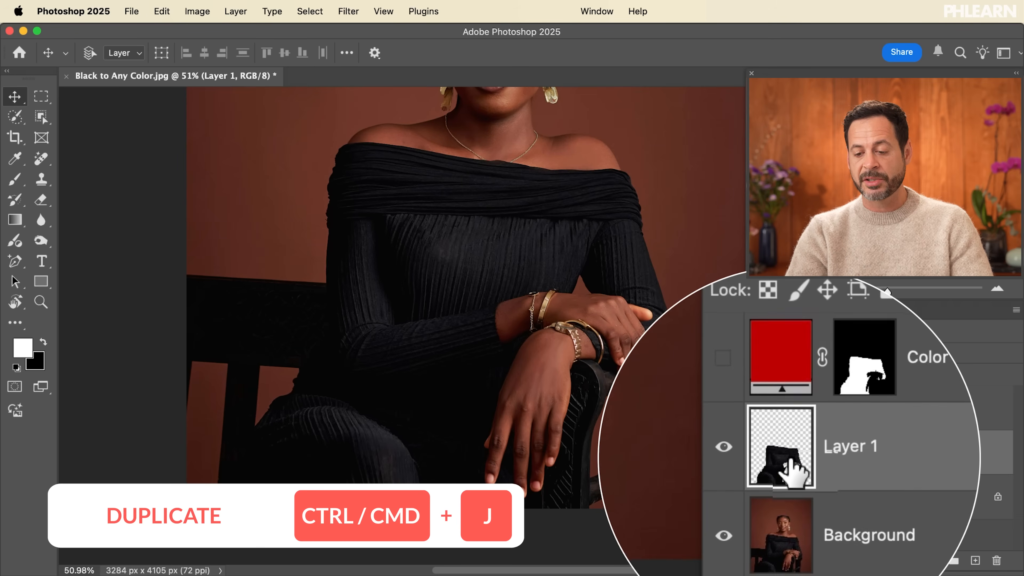
click(757, 496)
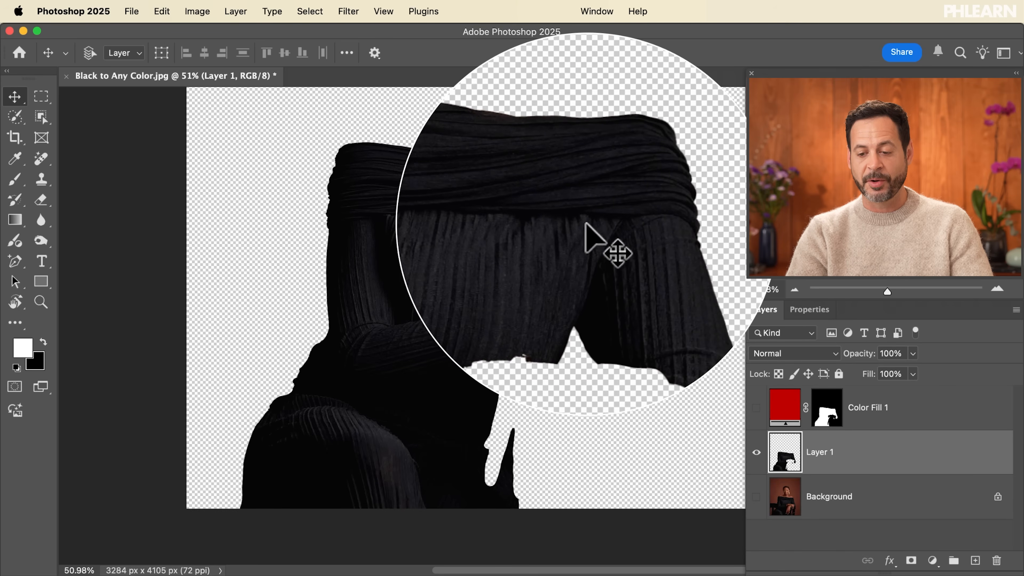
- Compare the isolated dress copy with the red Color Fill 1 layer shown and hidden, leaving the fill hidden
click(756, 407)
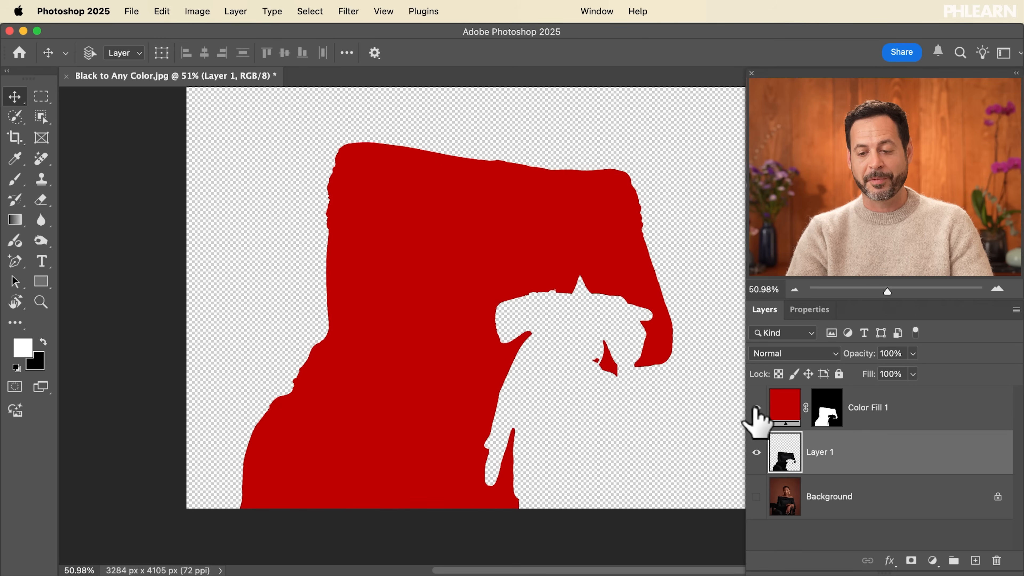
click(756, 408)
click(757, 407)
click(756, 408)
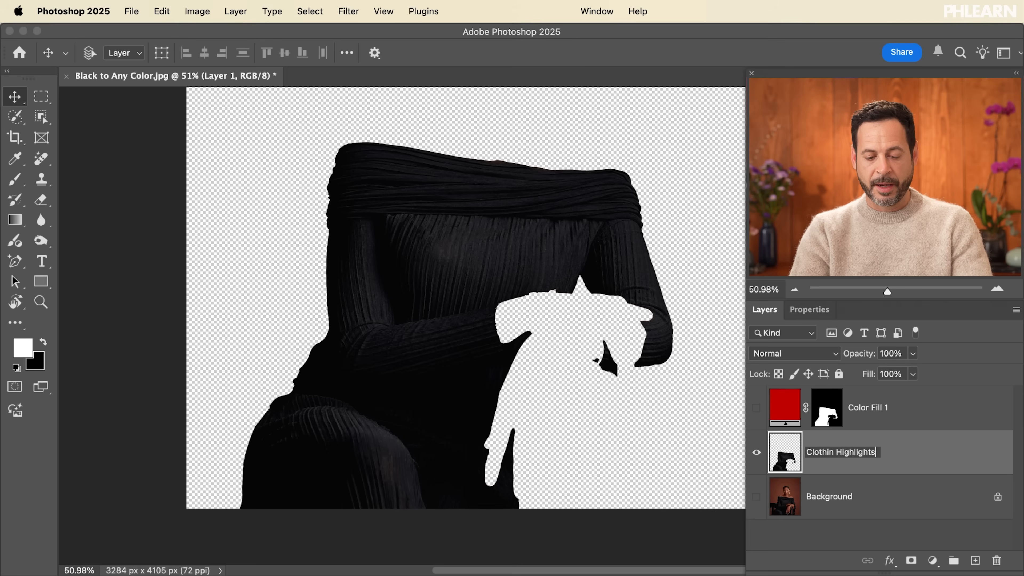
- Rename the dress copy layer Clothing Highlights Shadows and the red fill layer Clothing Color
key(Return)
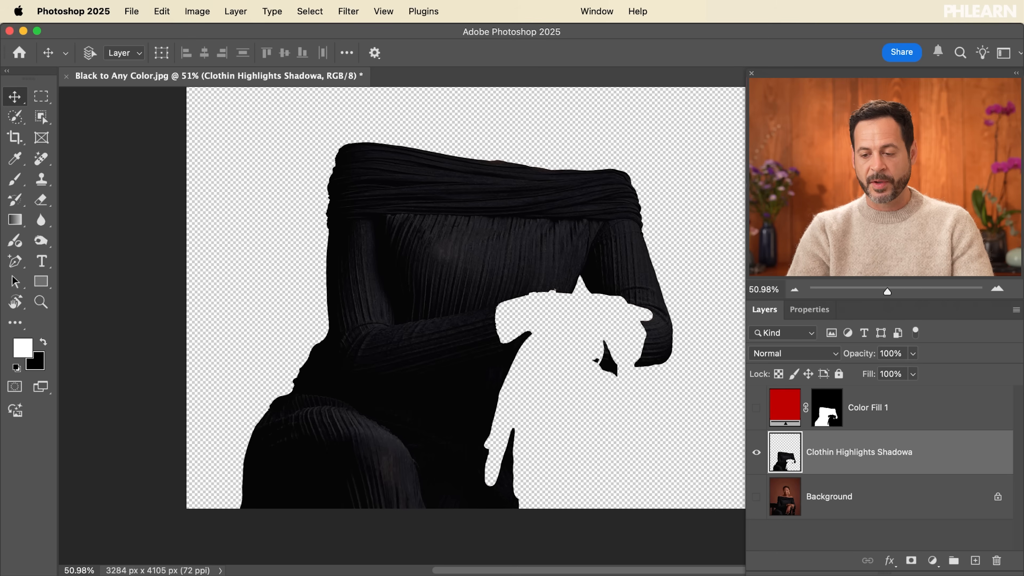
double_click(874, 403)
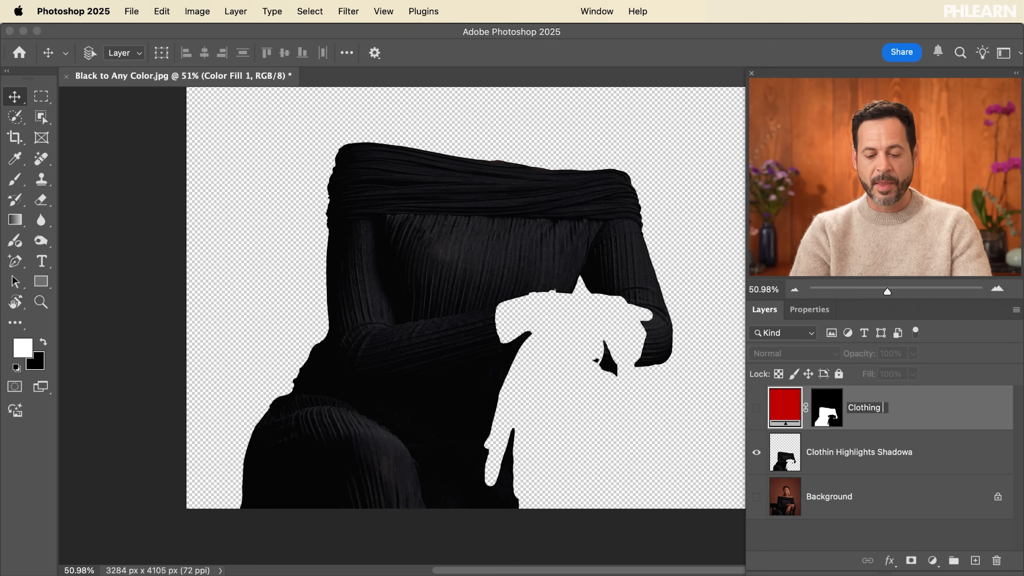
key(Return)
double_click(891, 450)
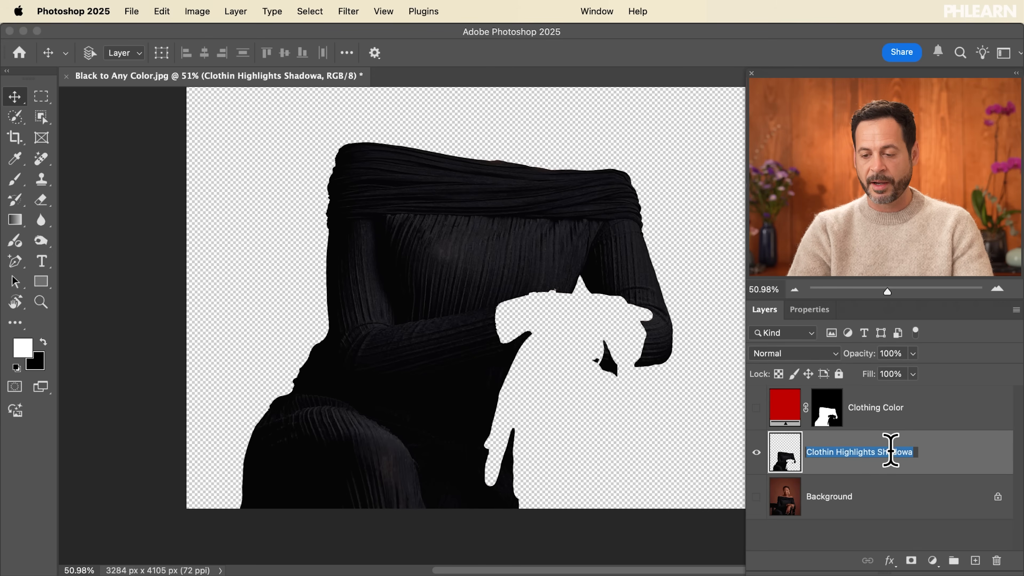
key(Return)
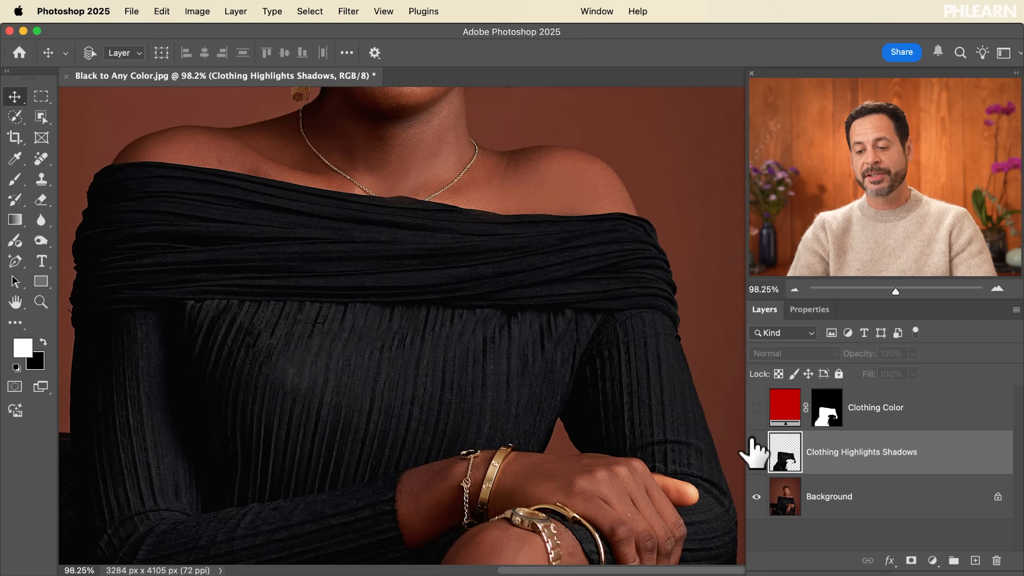
- Move the Clothing Color layer beneath Clothing Highlights Shadows and make both layers visible
drag(861, 424, 862, 473)
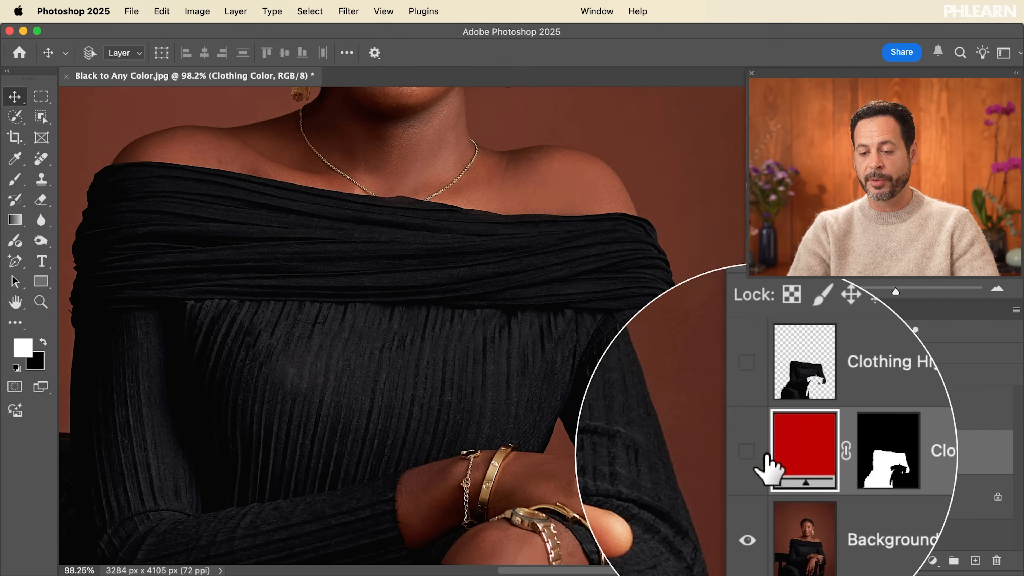
click(756, 454)
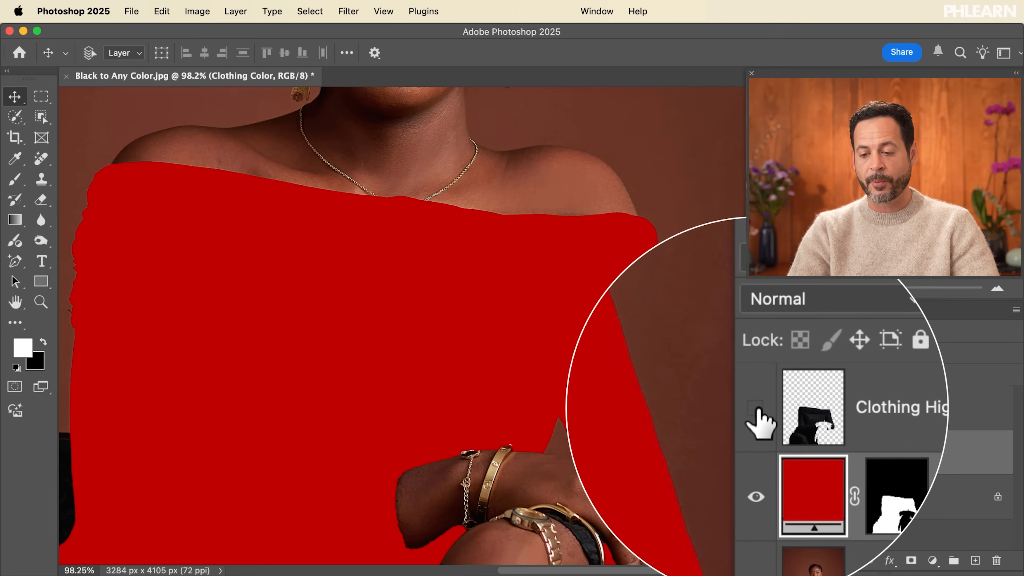
click(757, 408)
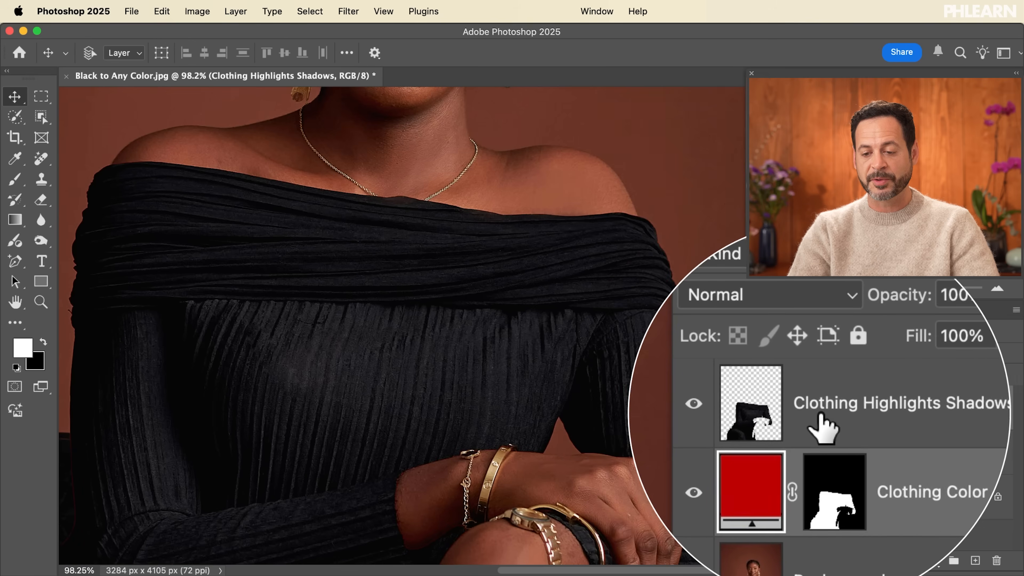
- Select the Clothing Highlights Shadows layer and compare the dress with it shown and hidden, leaving it visible
click(820, 416)
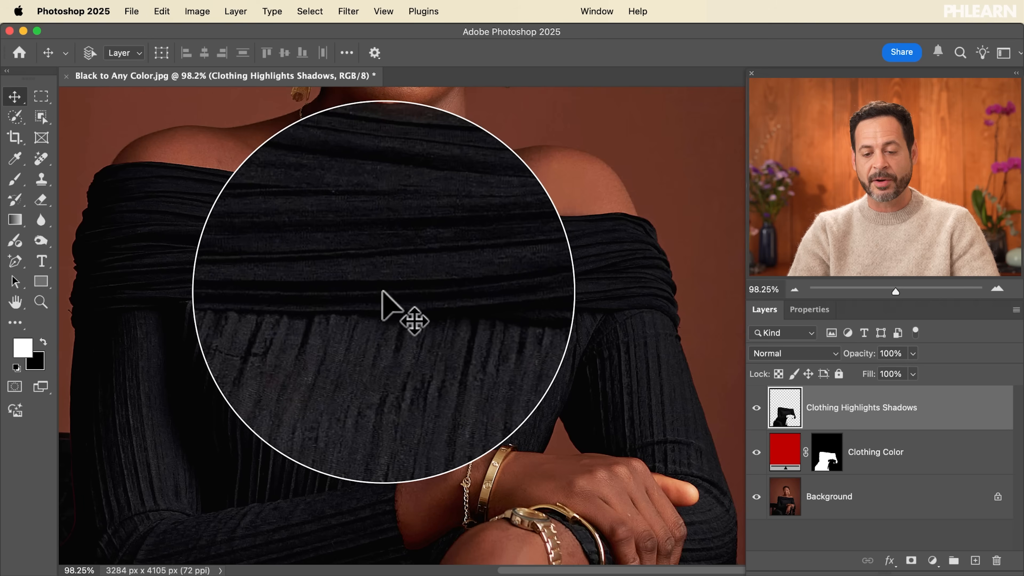
click(757, 408)
click(756, 408)
click(757, 408)
click(757, 408)
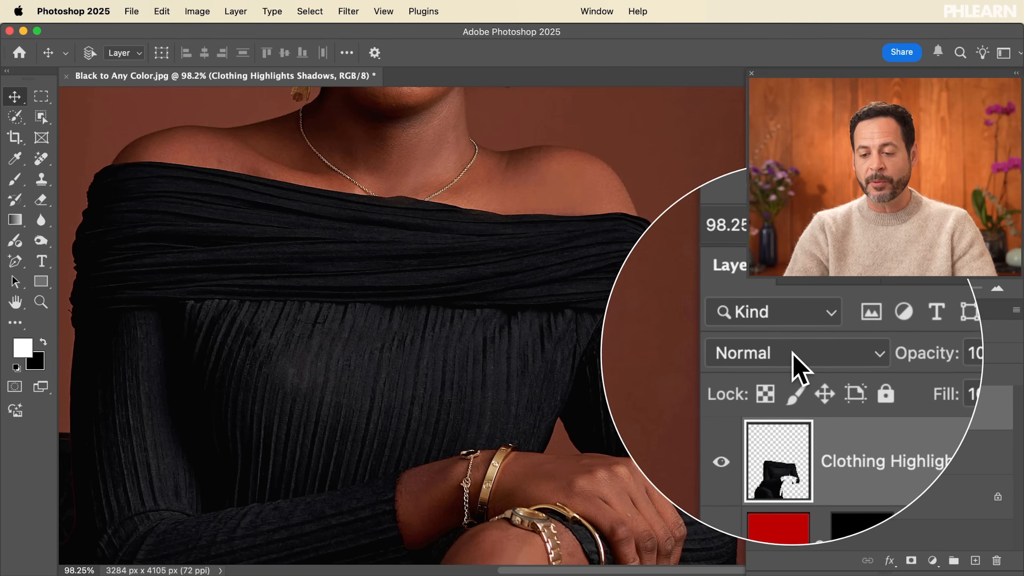
- Set the blend mode of the Clothing Highlights Shadows layer to Multiply
click(792, 353)
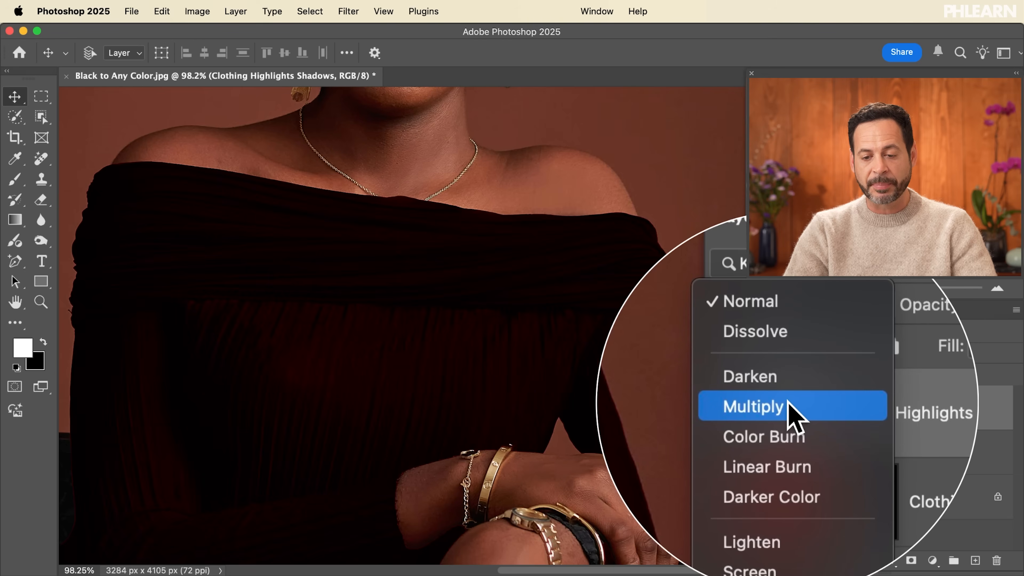
click(788, 407)
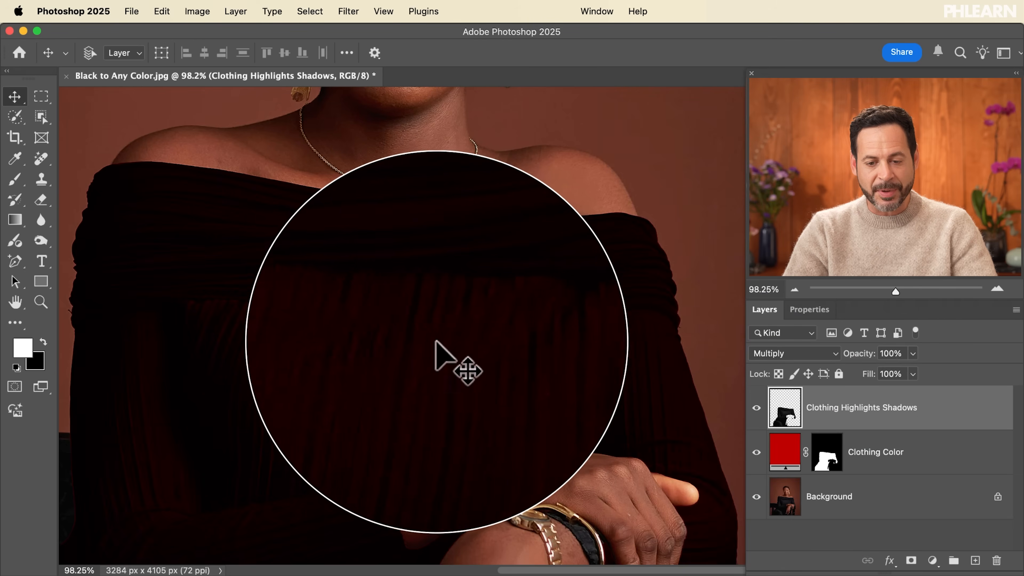
click(766, 353)
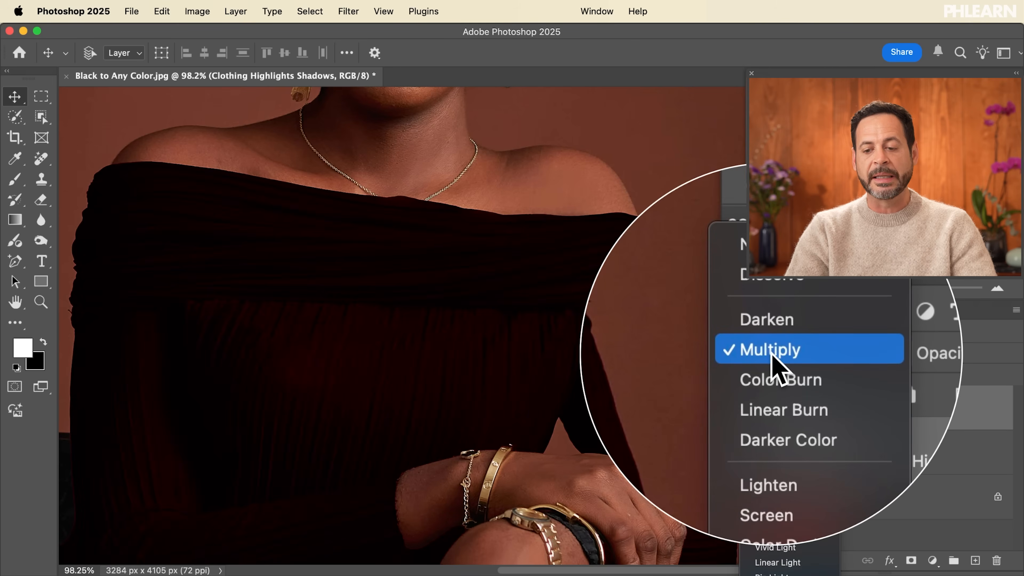
click(771, 354)
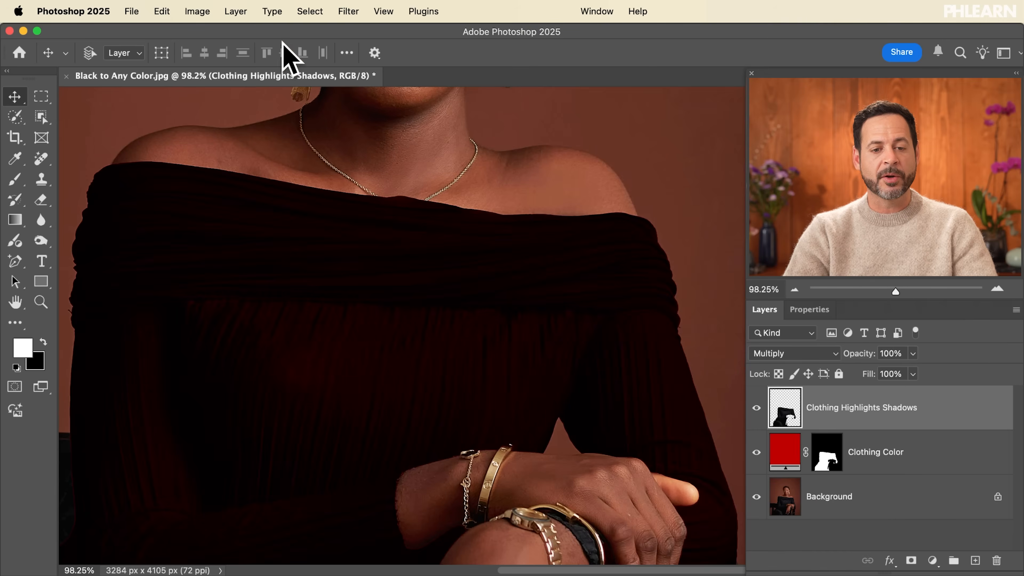
- Convert the Clothing Highlights Shadows layer to a Smart Object
click(236, 11)
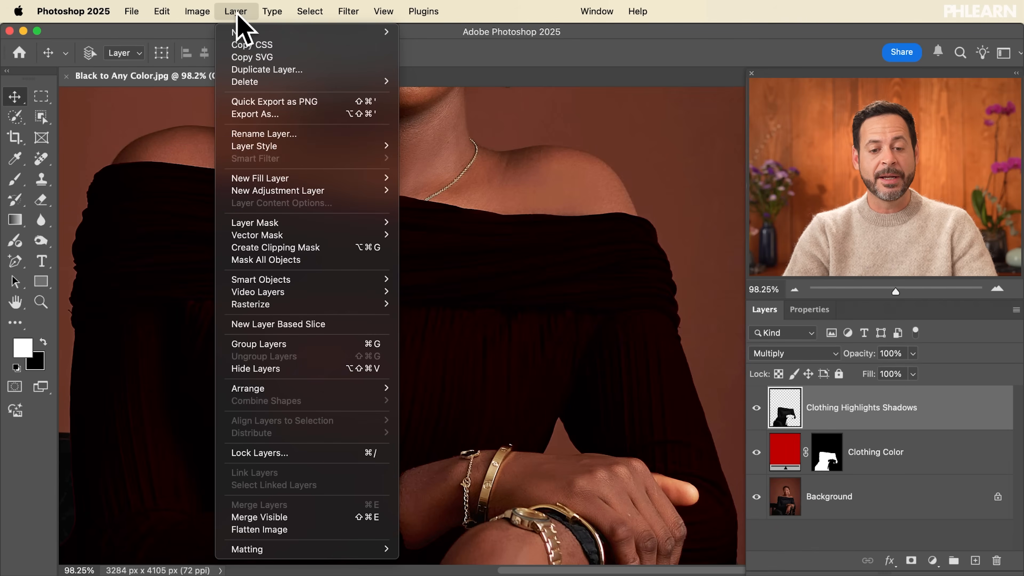
mouse_move(279, 276)
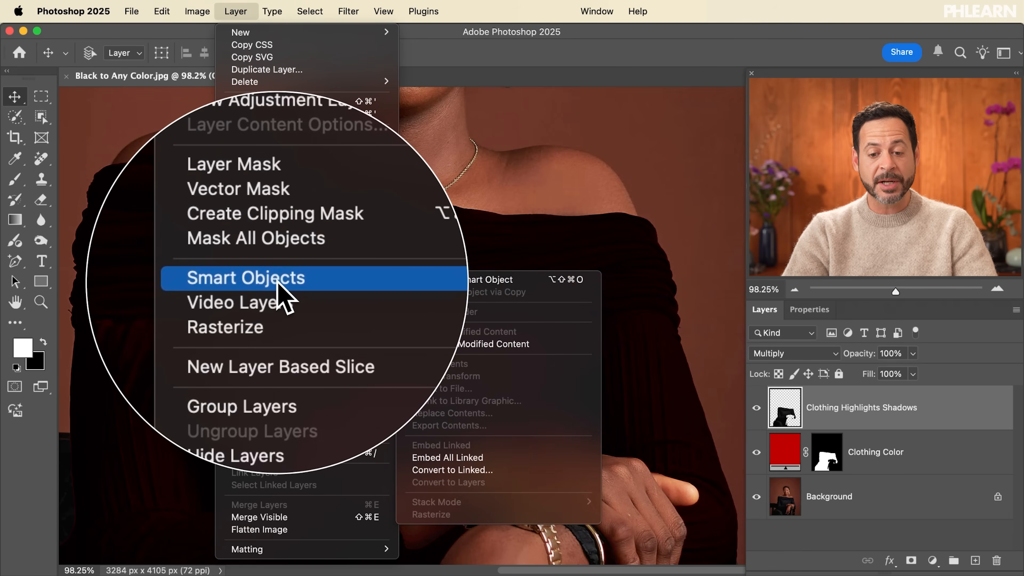
click(448, 282)
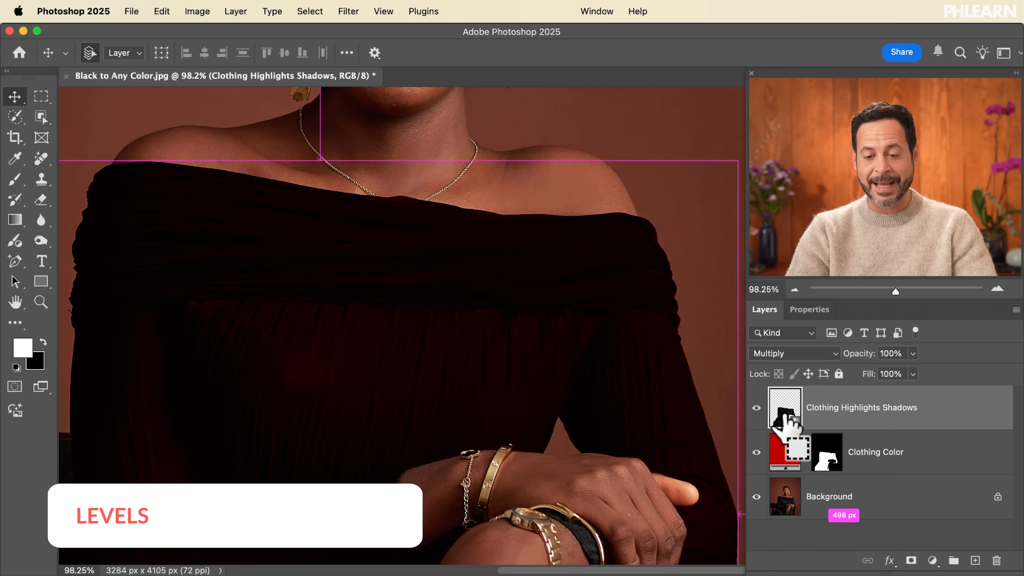
- Open a Levels adjustment on the Clothing Highlights Shadows layer and lower the input white point to about 78, keeping the midtones at 1
key(super+l)
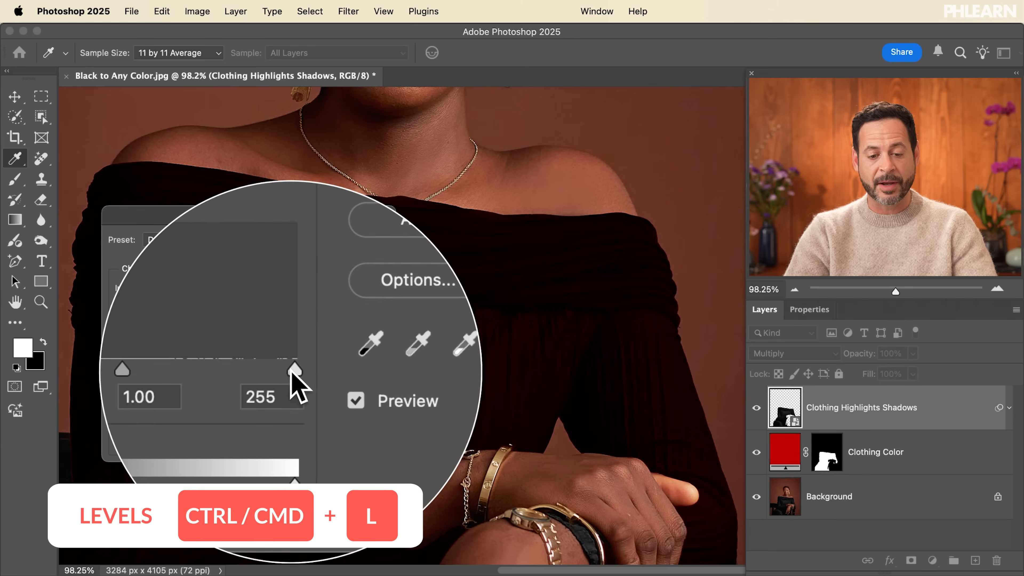
drag(291, 371, 184, 370)
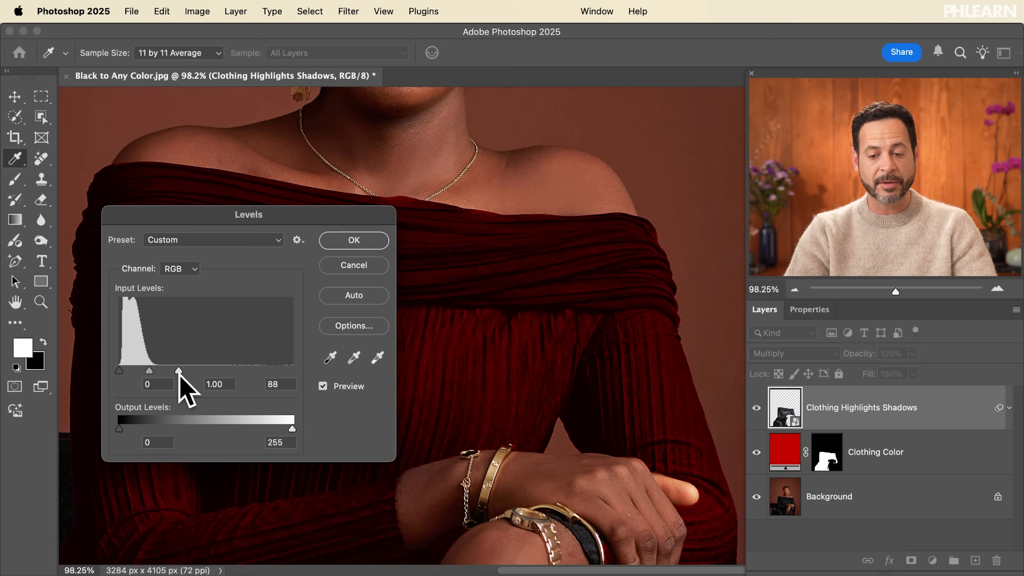
drag(148, 370, 144, 374)
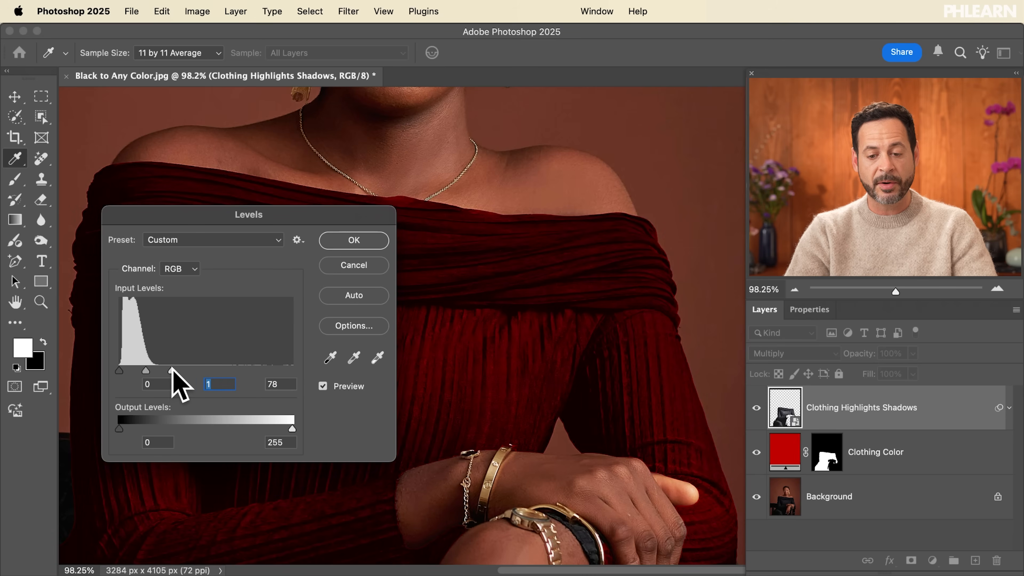
drag(169, 369, 169, 370)
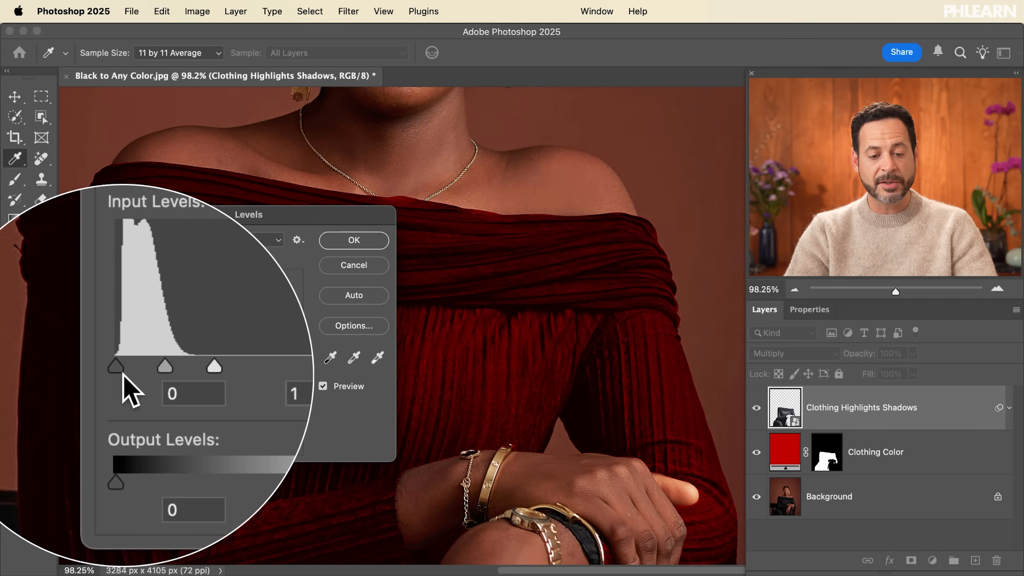
- Raise the input black point to deepen the dress's shadows, apply Levels, and check the red dress in the full portrait
drag(119, 370, 162, 366)
click(162, 387)
click(354, 241)
scroll(699, 409, down, 5)
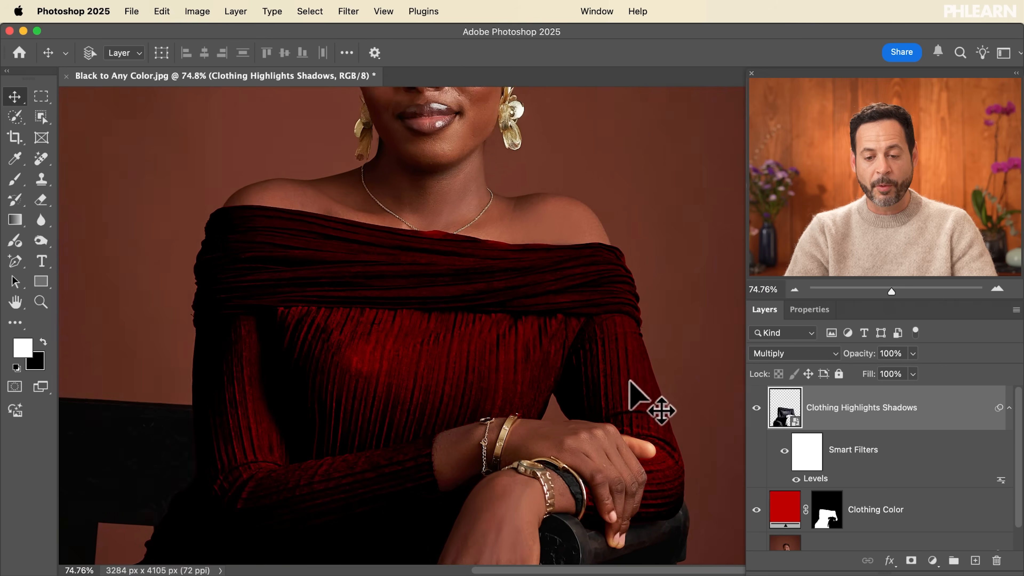
scroll(630, 383, down, 2)
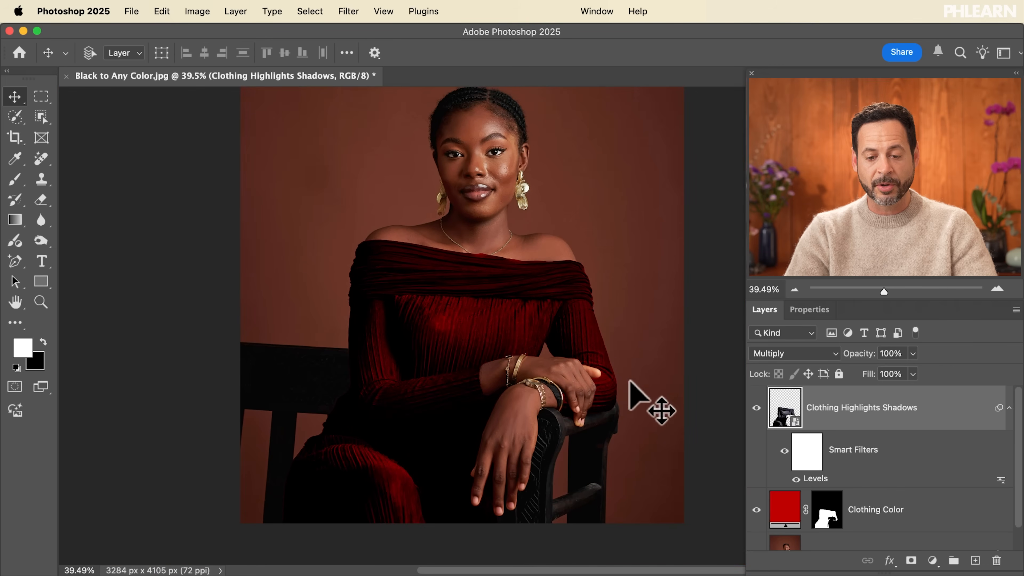
- Examine the red dress's fabric texture, folds and edges up close on the sleeves, bodice and neckline
scroll(630, 382, up, 5)
scroll(631, 382, down, 4)
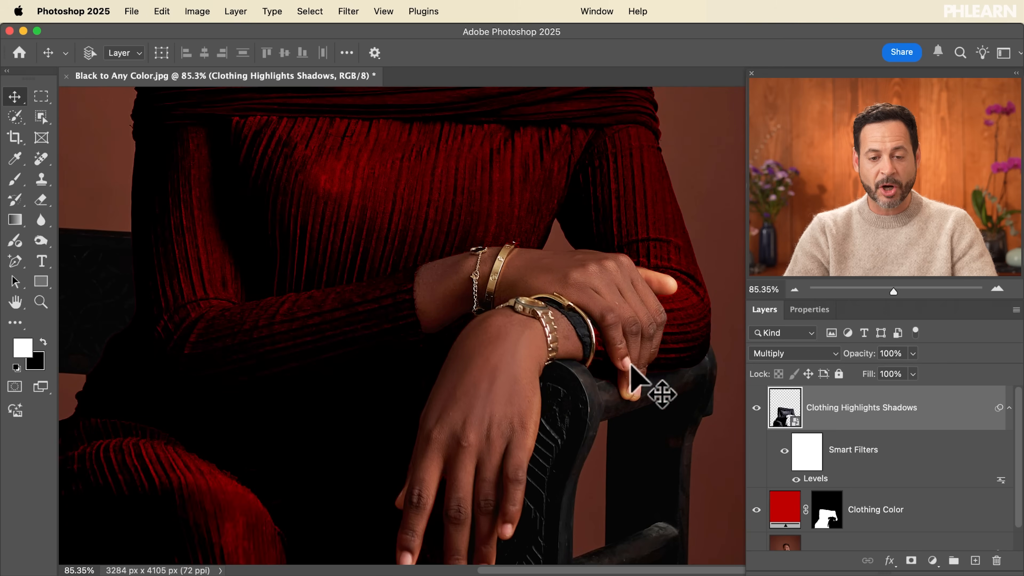
scroll(631, 382, up, 5)
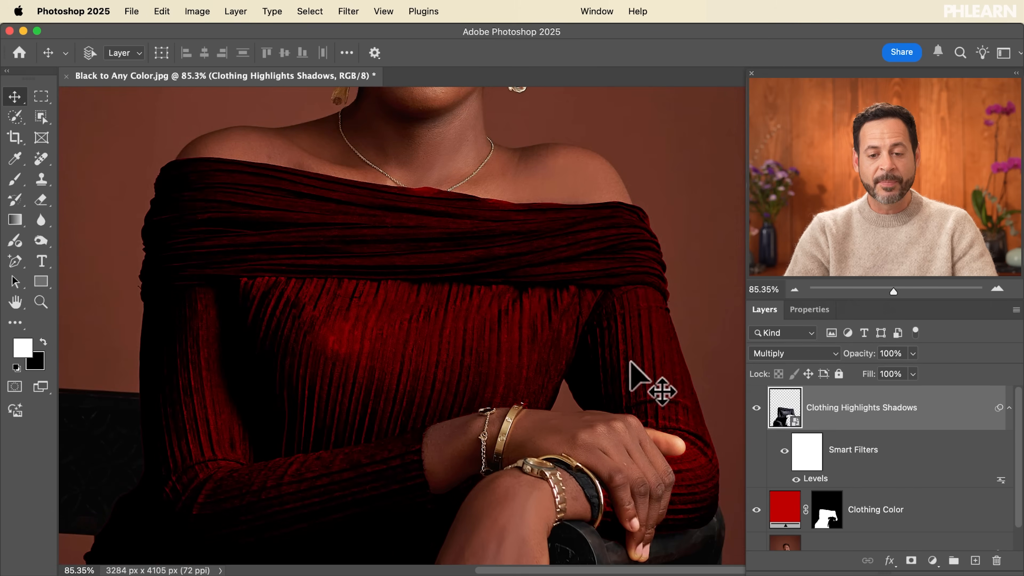
scroll(629, 364, up, 4)
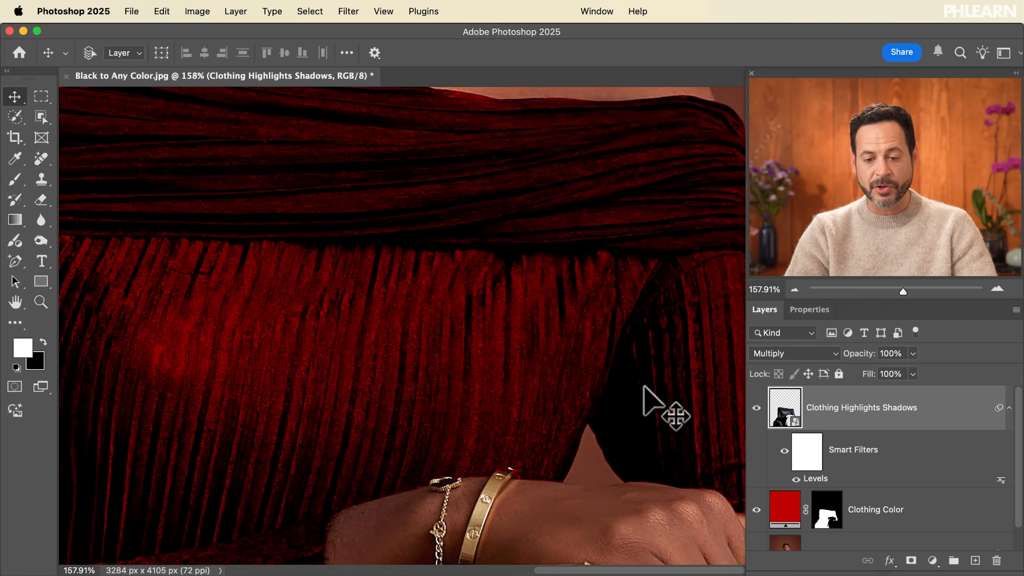
scroll(644, 388, down, 4)
scroll(644, 388, up, 3)
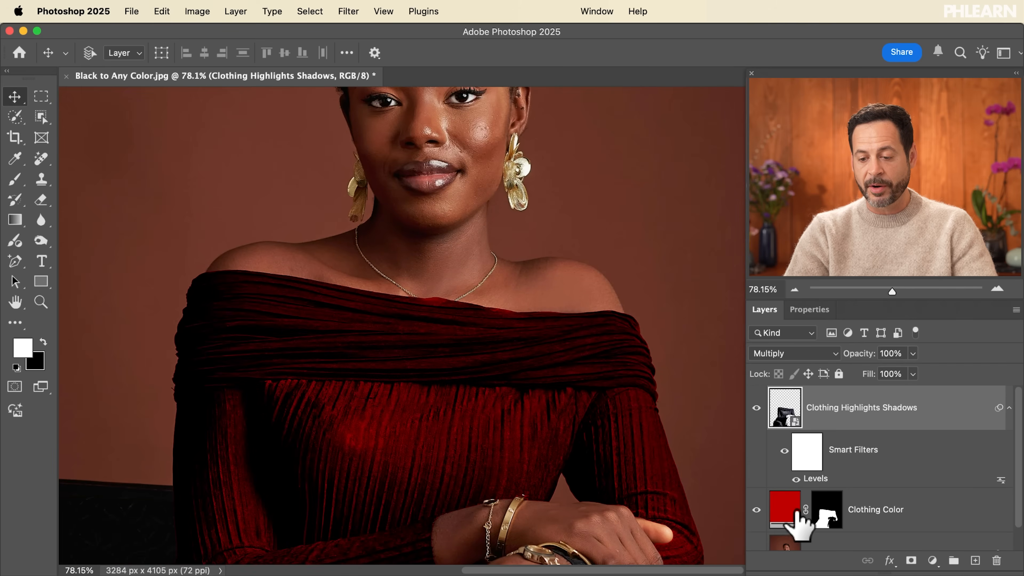
scroll(800, 525, down, 1)
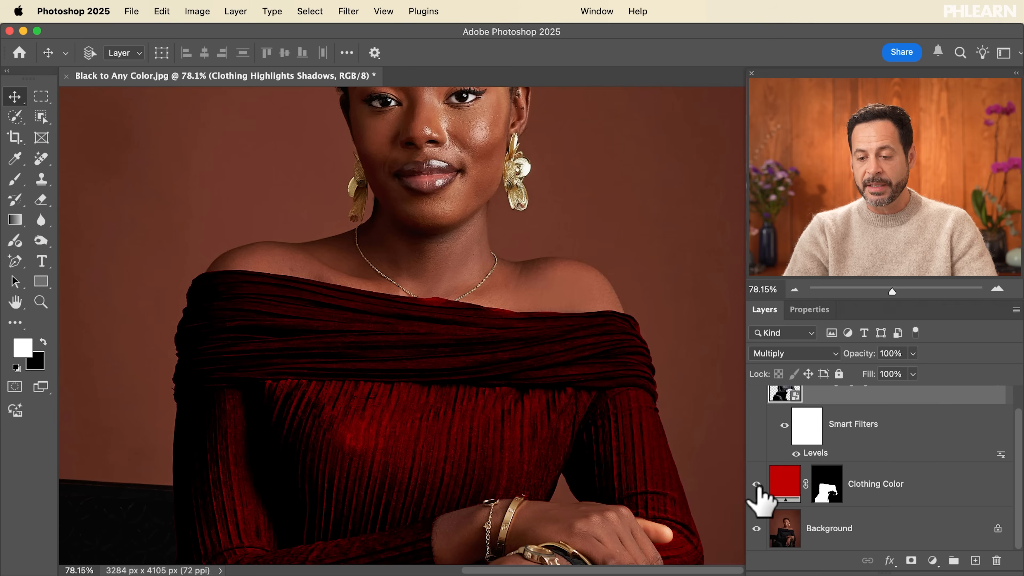
scroll(825, 431, up, 1)
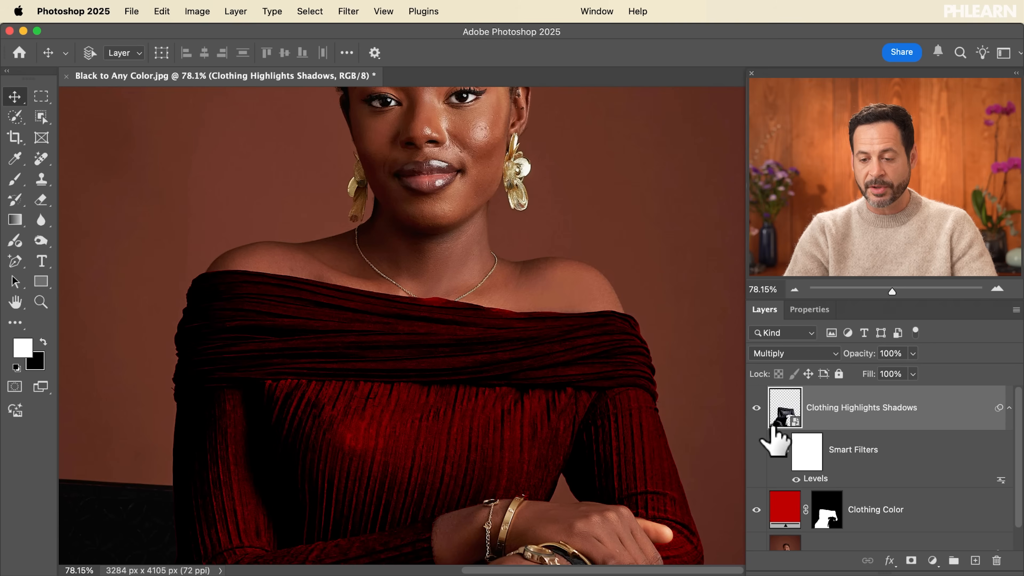
- Compare with the original black dress by hiding Clothing Highlights Shadows and Clothing Color, showing Clothing Color again first and Clothing Highlights Shadows second
click(757, 408)
click(756, 509)
scroll(761, 514, down, 1)
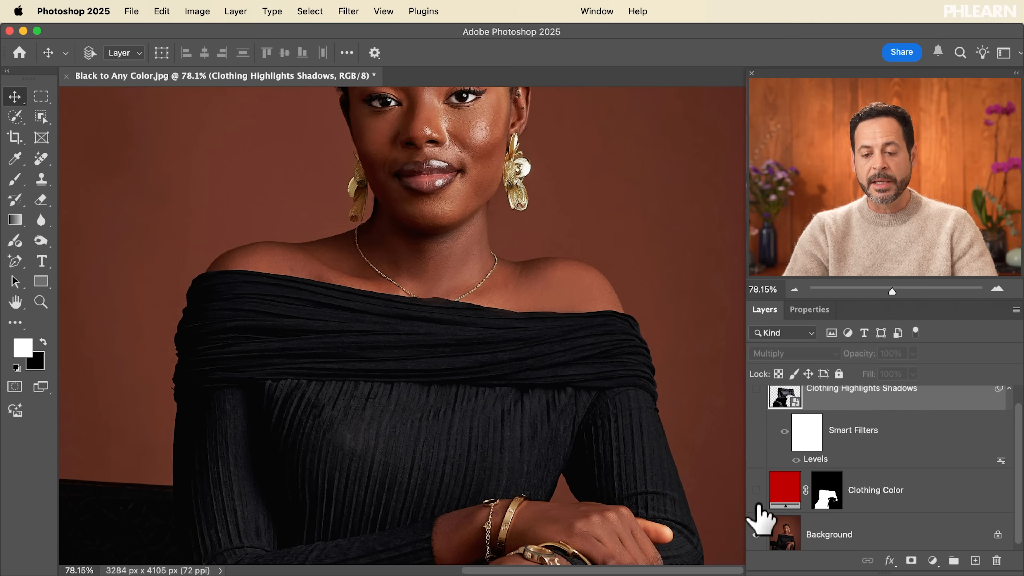
scroll(601, 404, down, 4)
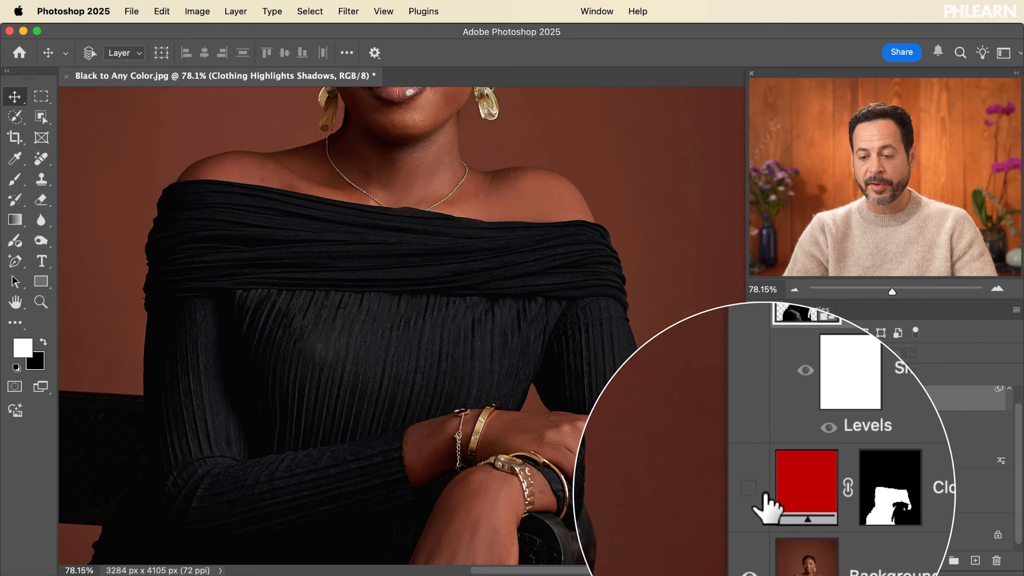
click(756, 490)
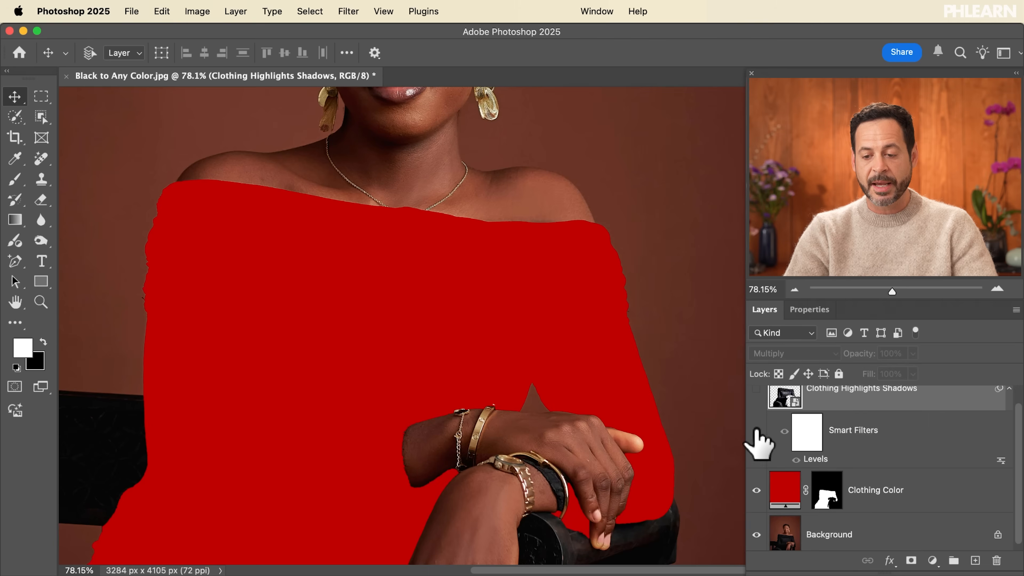
click(756, 389)
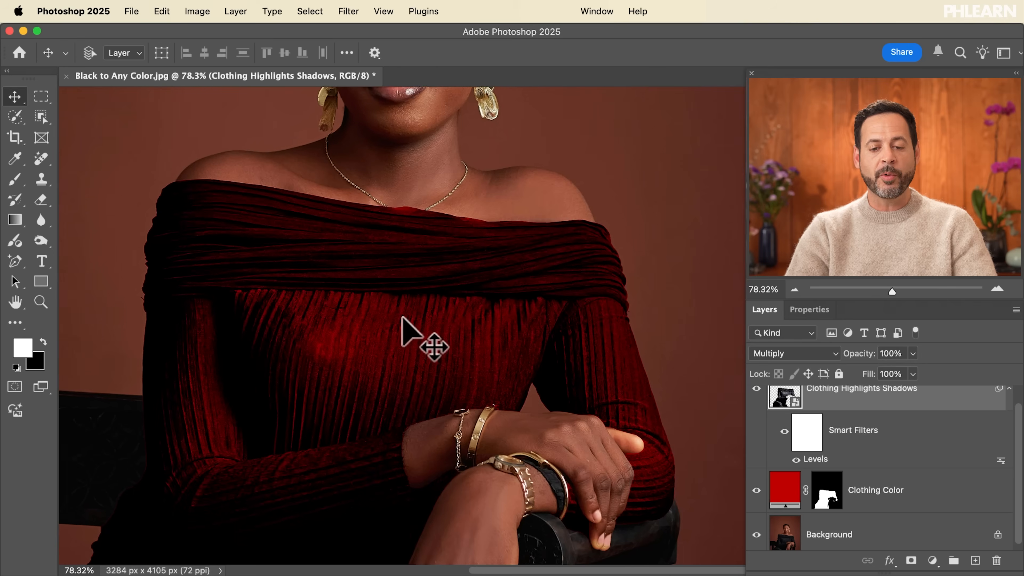
- Change the Clothing Color fill to a green with hue 126 (00bf12)
scroll(402, 318, down, 3)
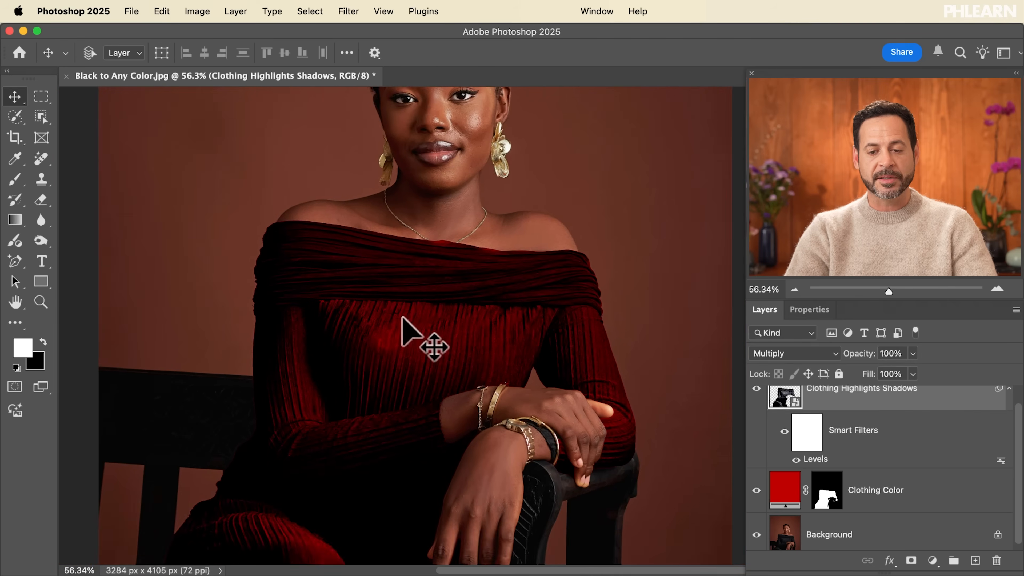
scroll(403, 317, right, 1)
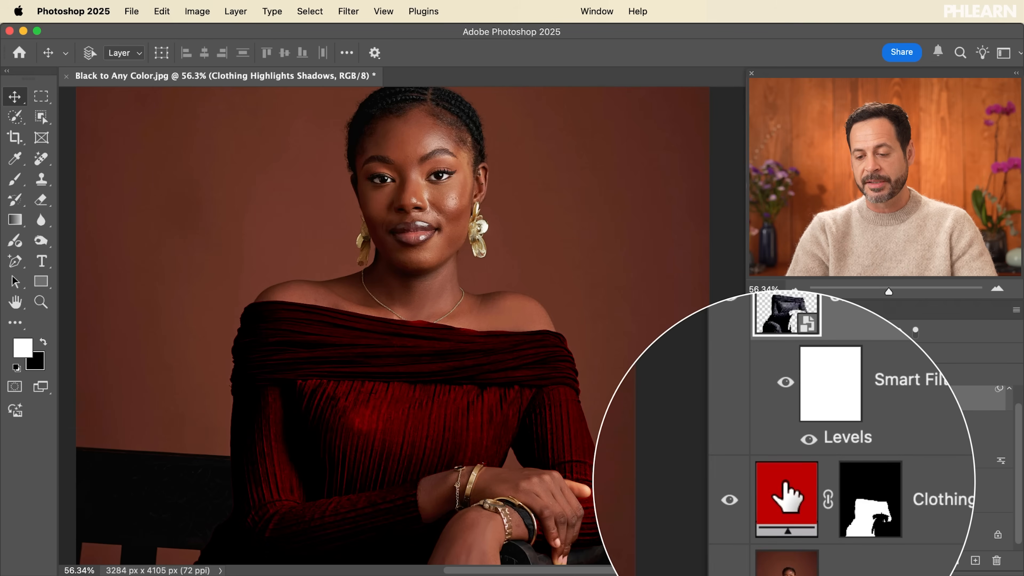
double_click(772, 493)
drag(406, 298, 309, 273)
scroll(583, 355, left, 5)
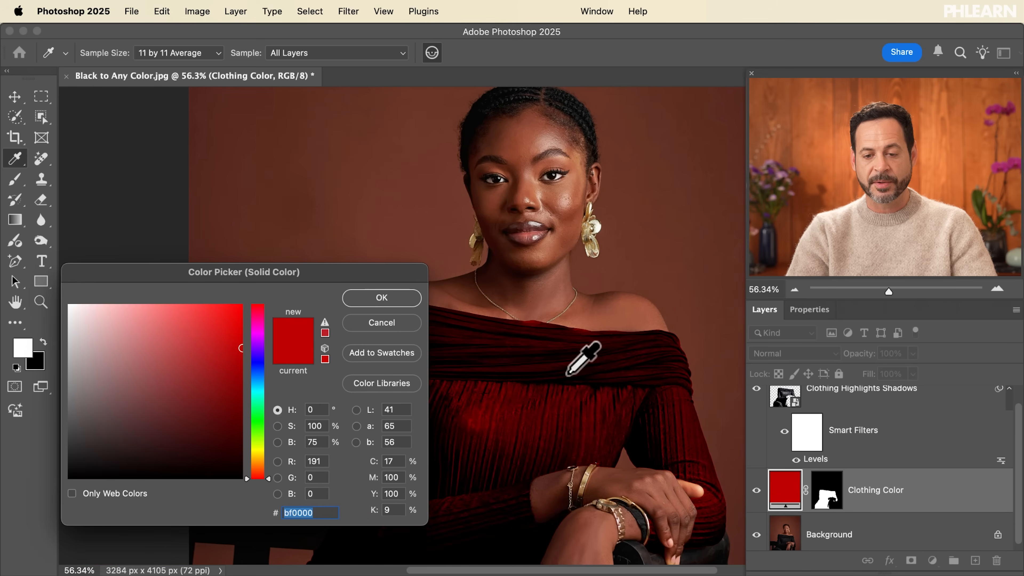
scroll(569, 373, left, 2)
click(257, 410)
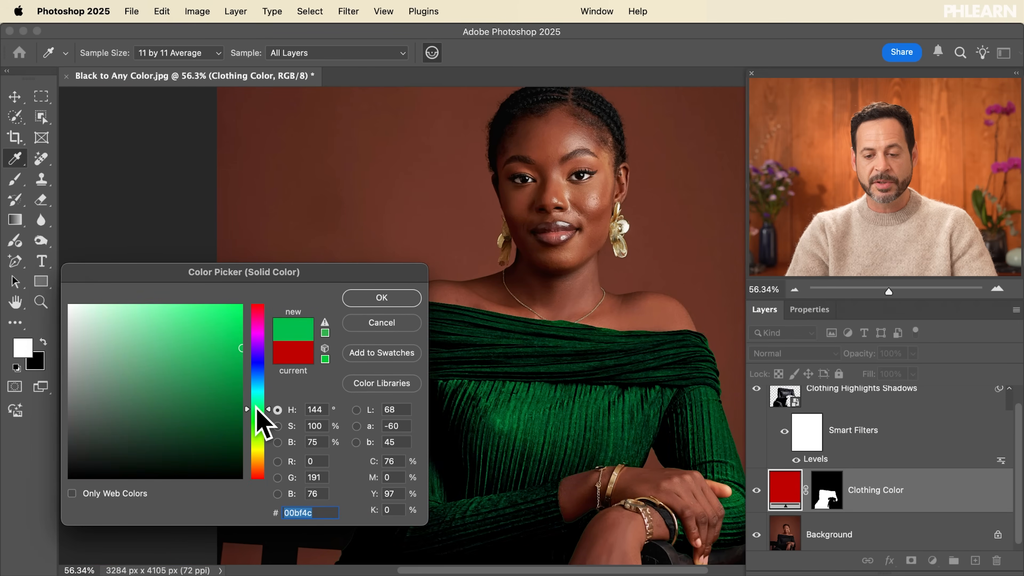
mouse_move(257, 385)
mouse_down()
mouse_move(258, 309)
mouse_move(256, 416)
mouse_up()
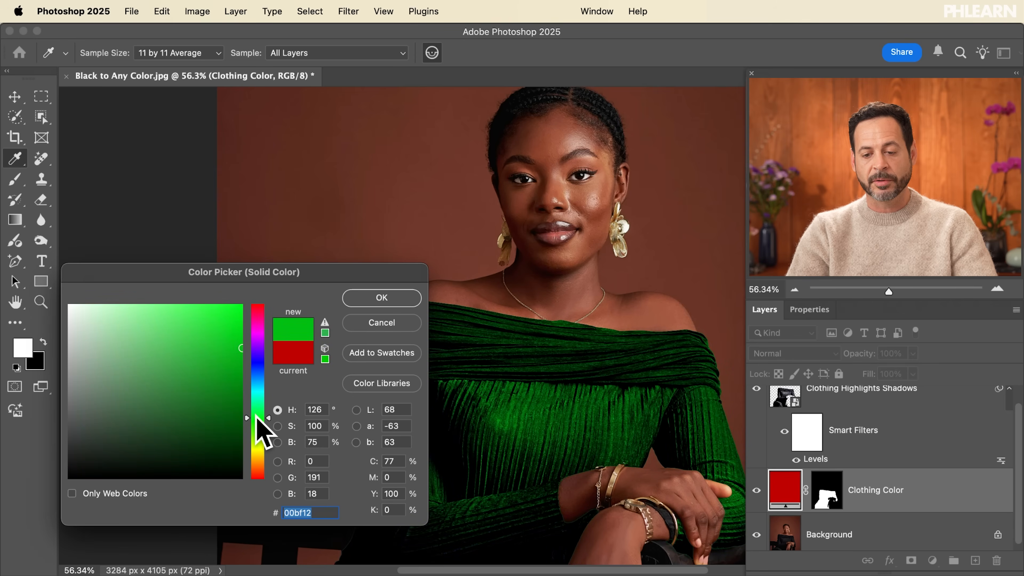
click(385, 298)
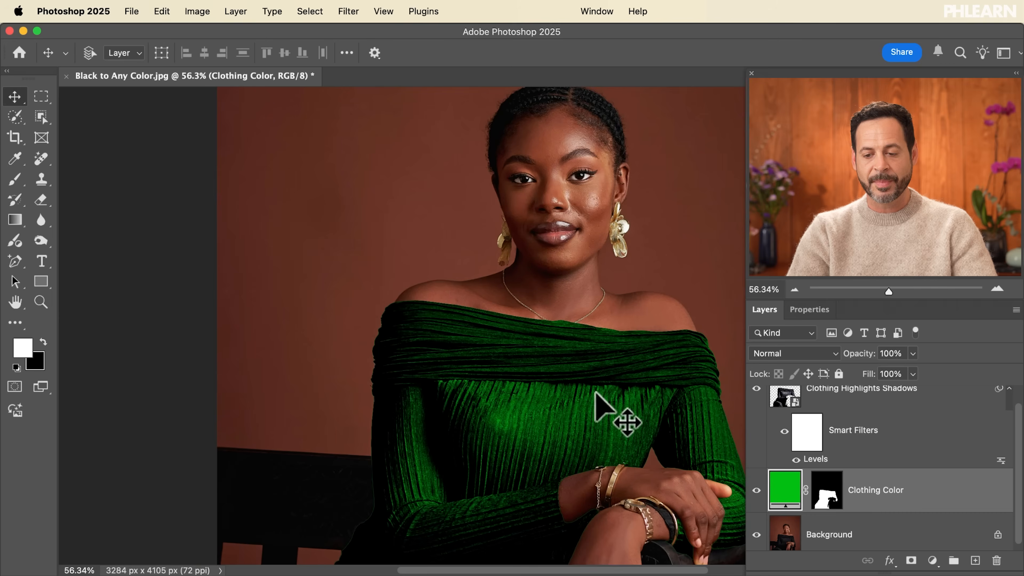
- Mute the Clothing Color fill to a less saturated, slightly darker green
scroll(613, 411, right, 5)
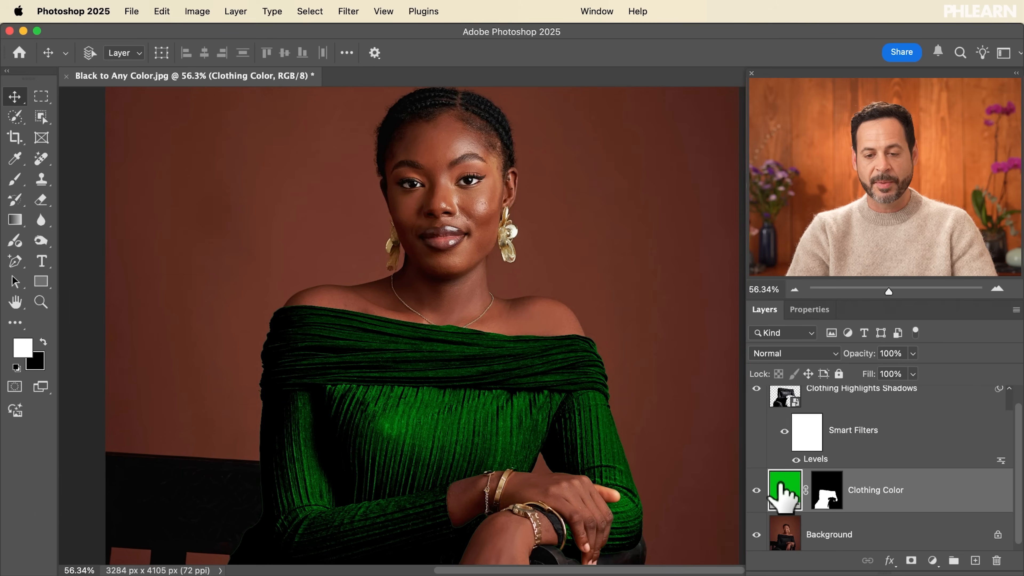
double_click(781, 488)
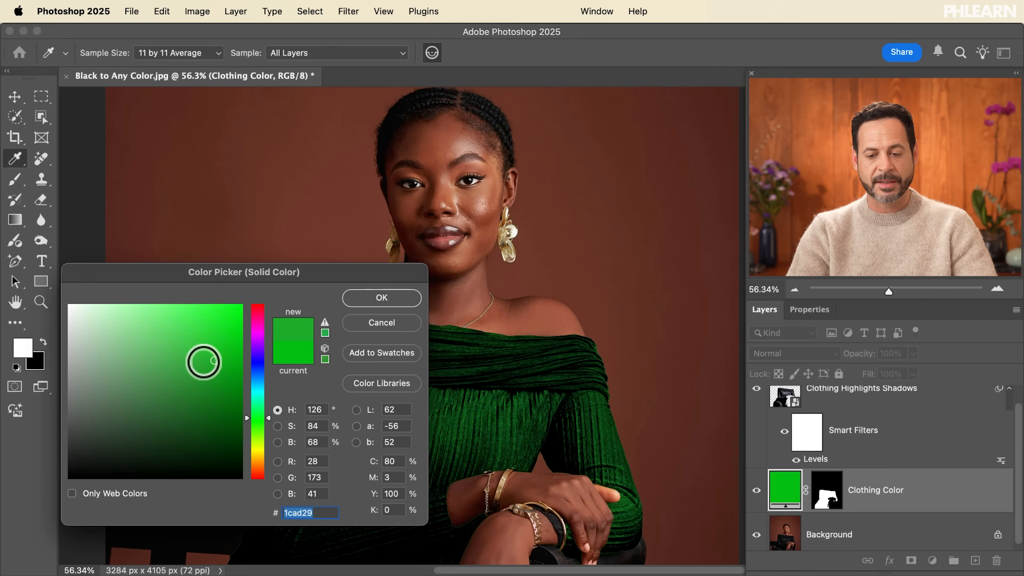
click(392, 299)
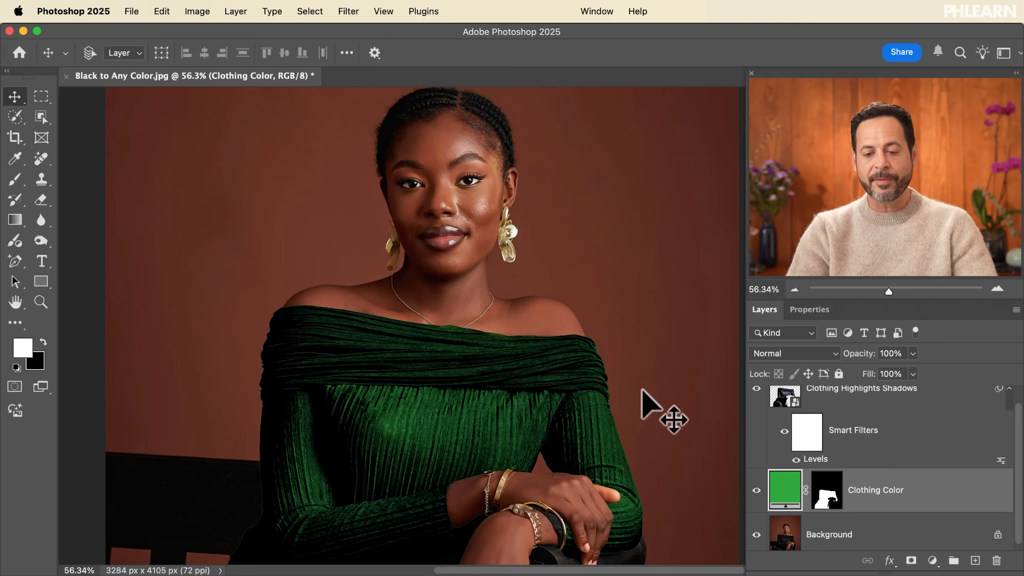
- Compare the green dress with and without the Clothing Highlights Shadows layer, leaving the layer visible
scroll(547, 447, down, 5)
scroll(547, 447, up, 5)
scroll(547, 447, right, 3)
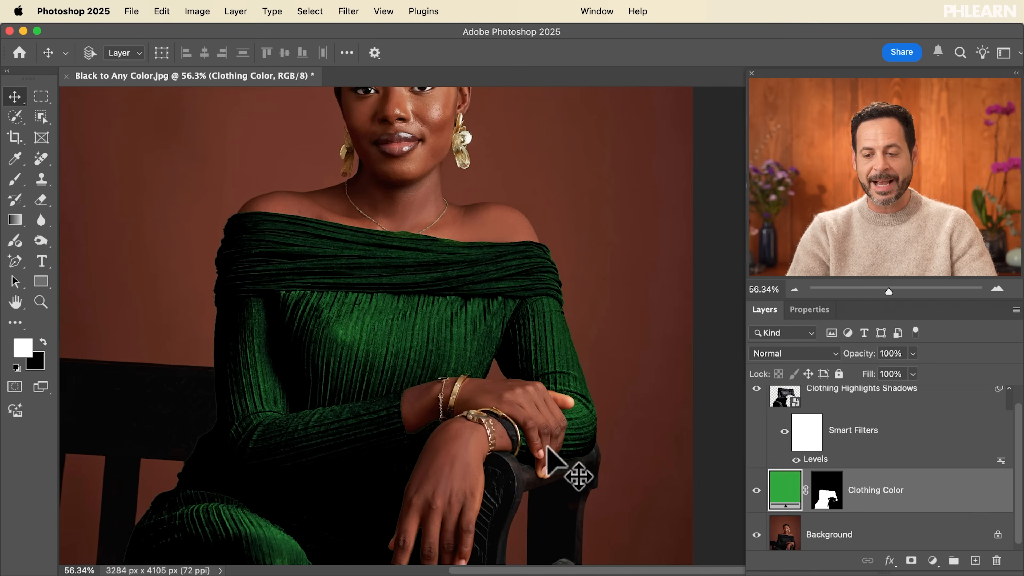
scroll(818, 429, up, 1)
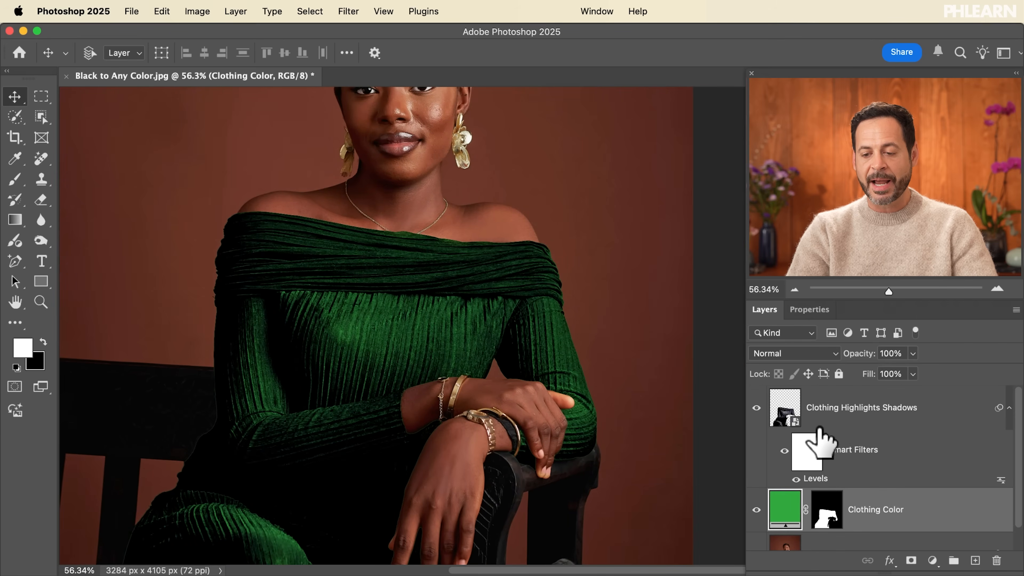
click(756, 407)
click(756, 407)
click(757, 407)
click(757, 408)
click(757, 407)
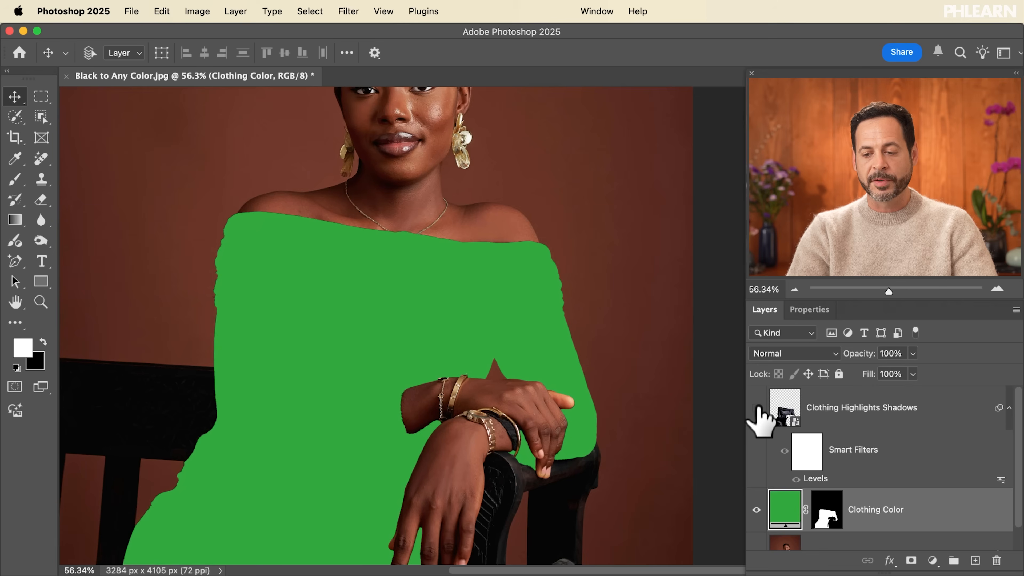
click(757, 407)
- Reopen the Levels smart filter of the Clothing Highlights Shadows layer with the dress in view beside its settings
click(833, 411)
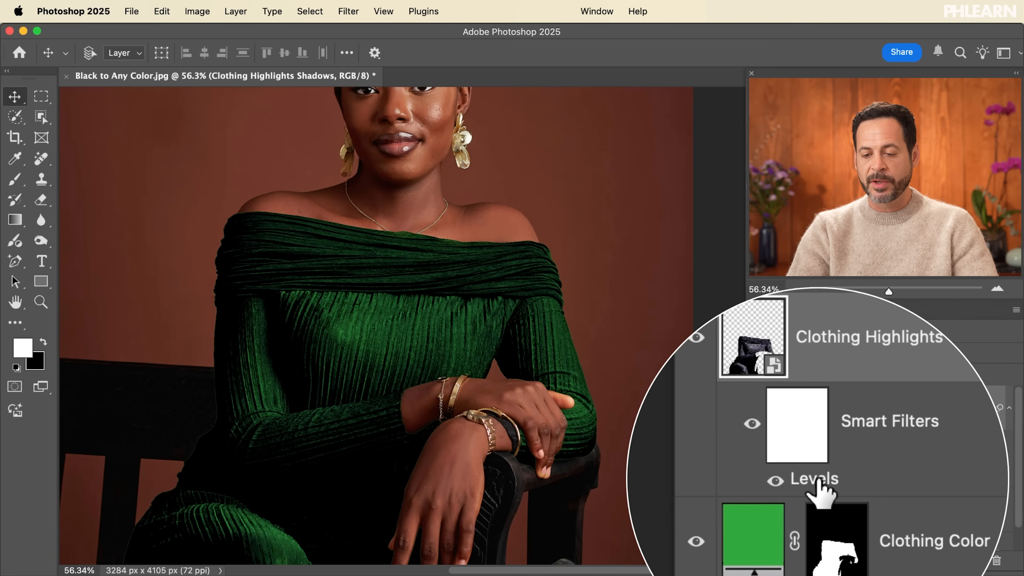
double_click(816, 480)
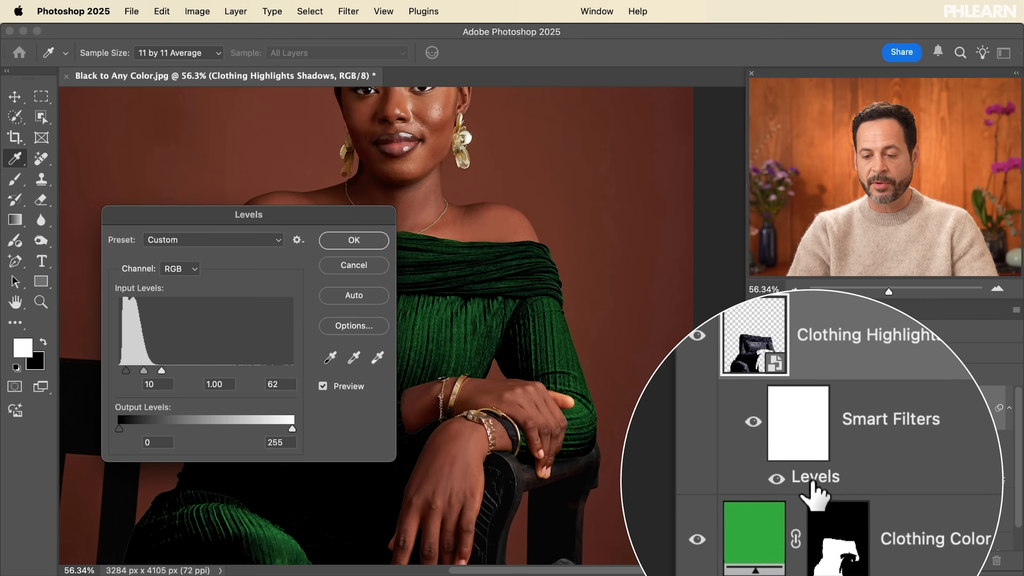
scroll(600, 354, left, 5)
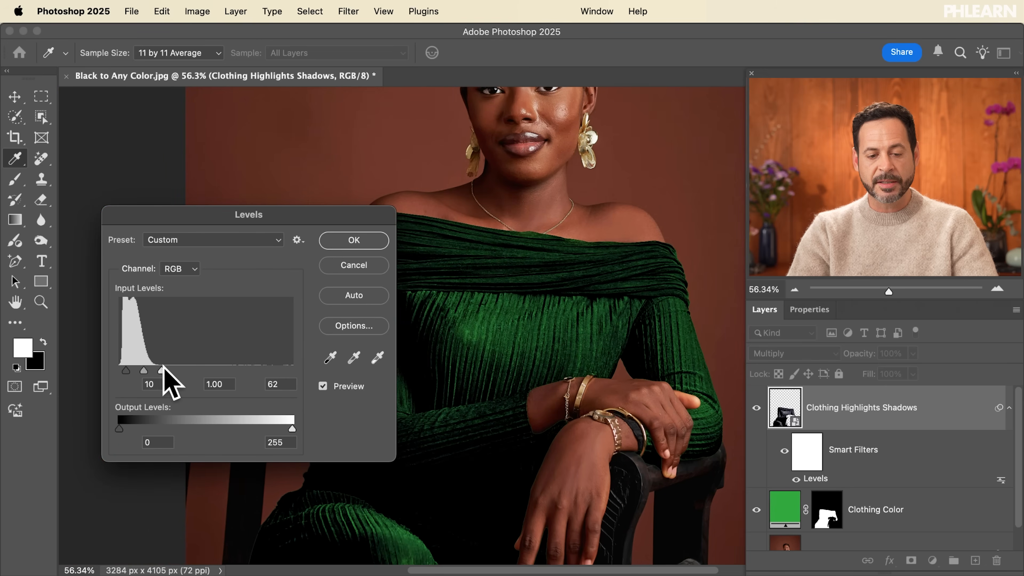
- Try dimmer dress highlights with input white points of 108, 84 and 135 in Levels, resetting the midtones to 1
drag(161, 369, 191, 368)
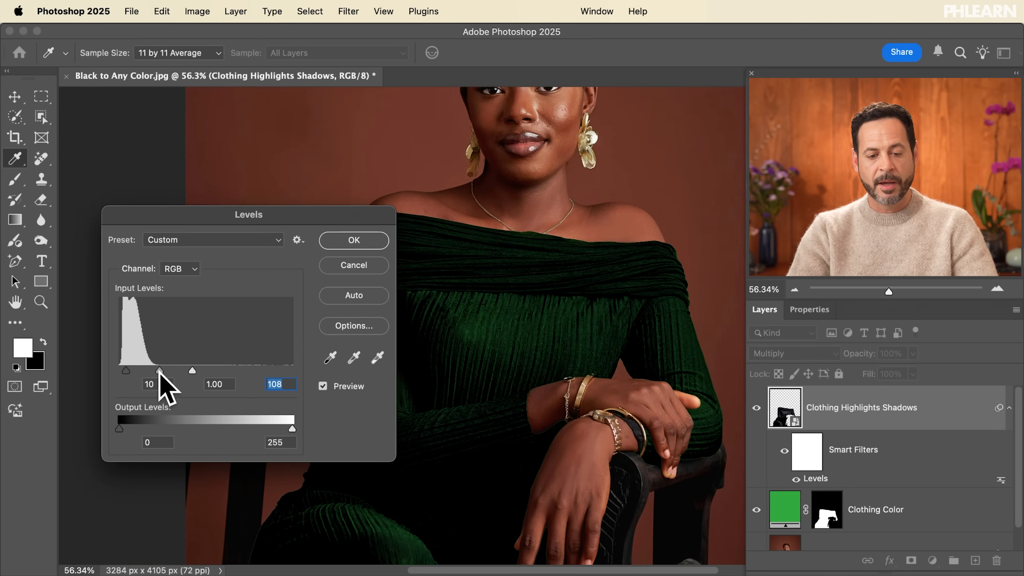
mouse_move(160, 369)
mouse_down()
mouse_move(178, 370)
mouse_move(139, 369)
mouse_move(176, 369)
mouse_move(151, 370)
mouse_up()
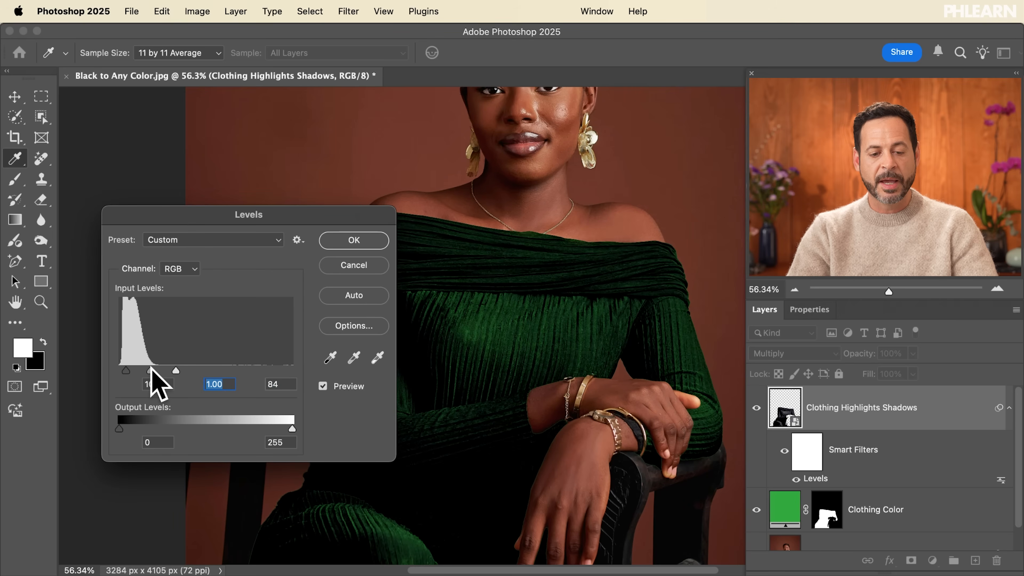
text(1)
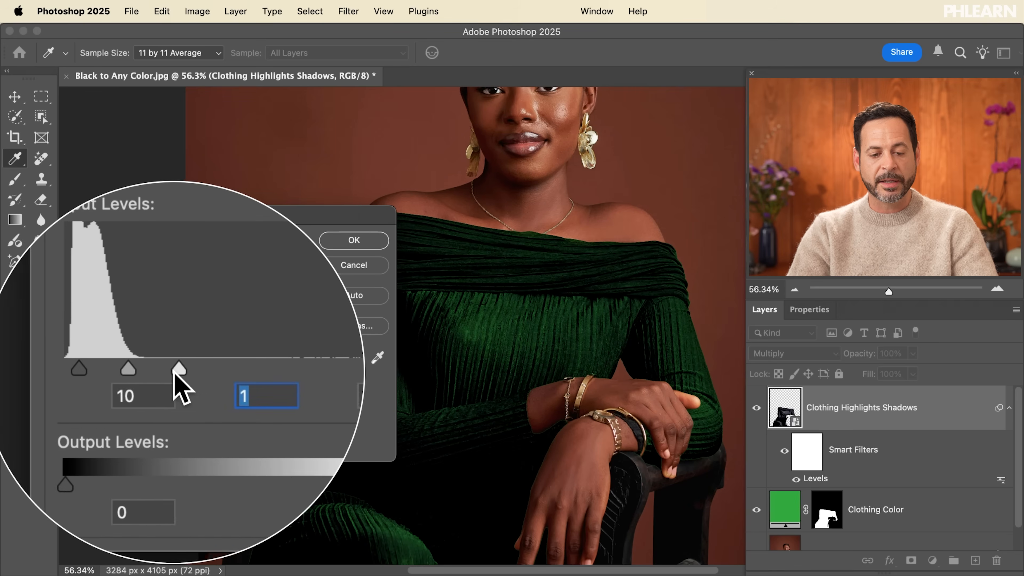
drag(175, 368, 211, 367)
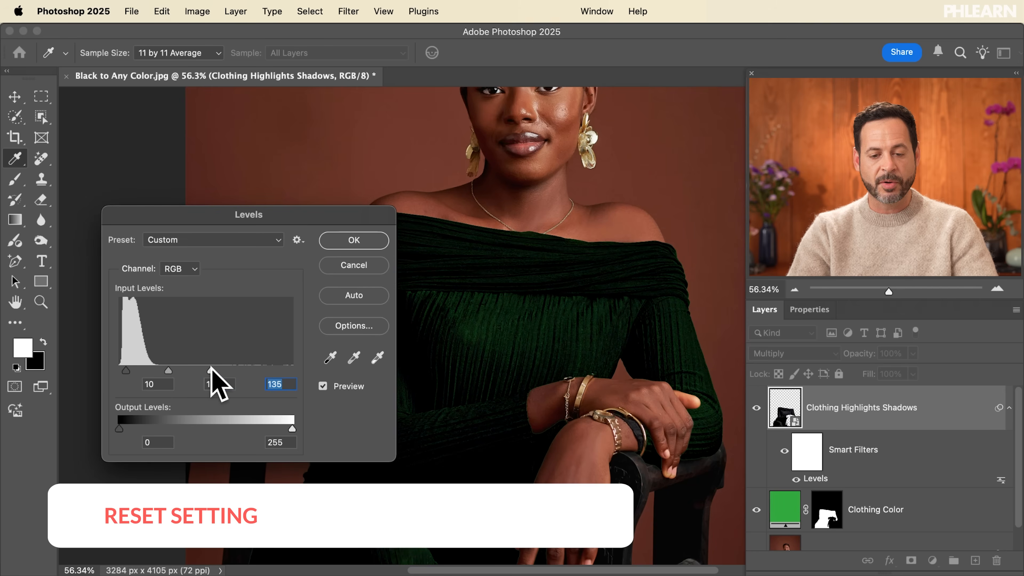
- Reset the Levels settings to default, lower the input white point to about 99, and apply the filter
key(alt)
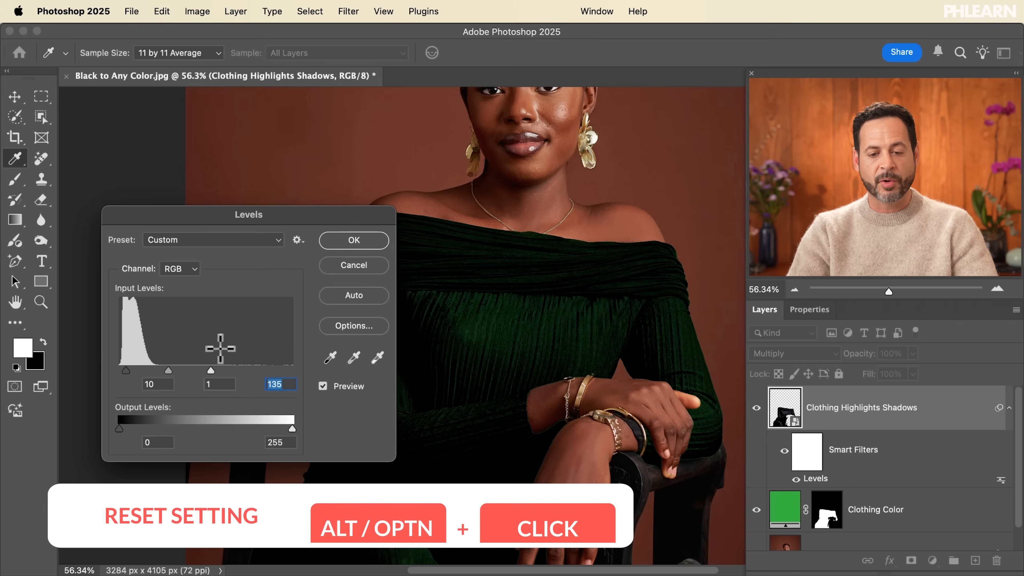
alt+click(358, 267)
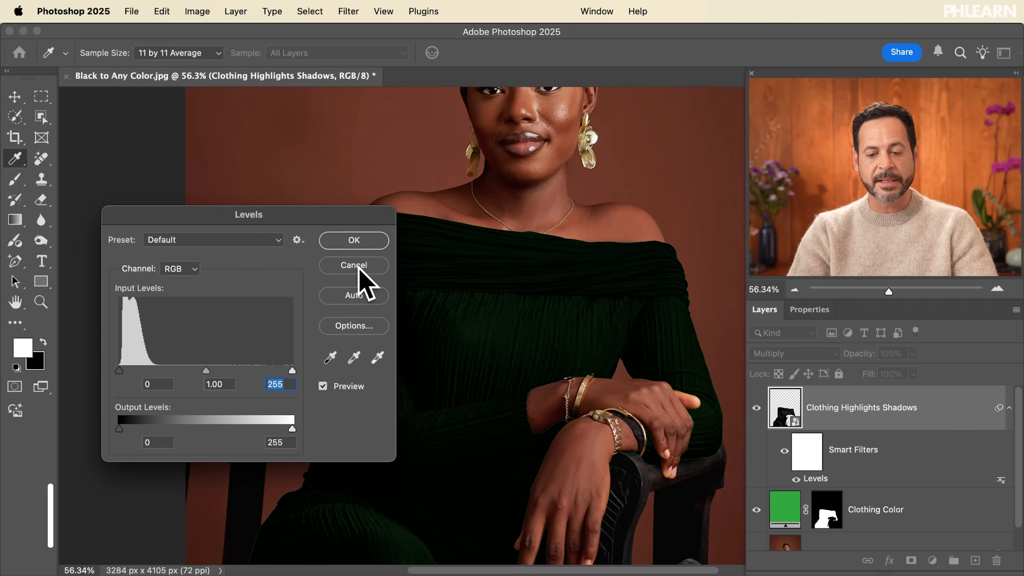
drag(220, 372, 172, 371)
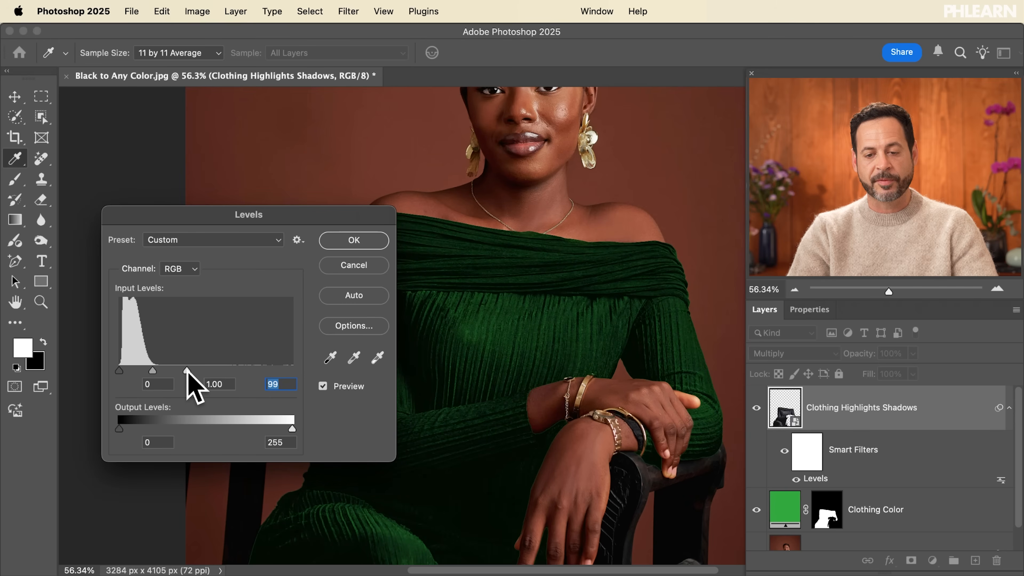
click(379, 242)
- Change the Clothing Color fill from green to a muted blue by shifting only its hue
scroll(580, 303, right, 3)
scroll(580, 303, down, 2)
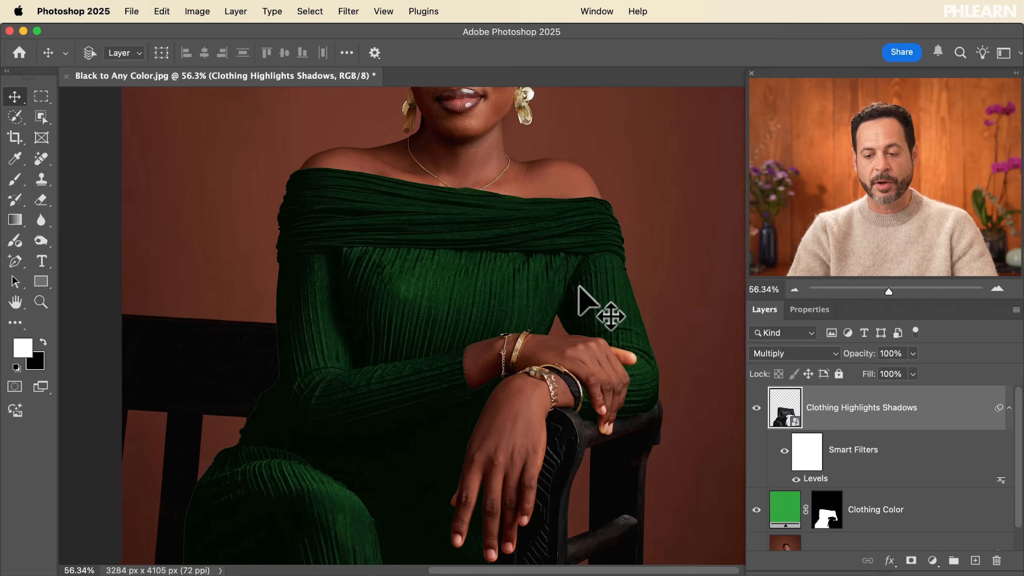
double_click(786, 512)
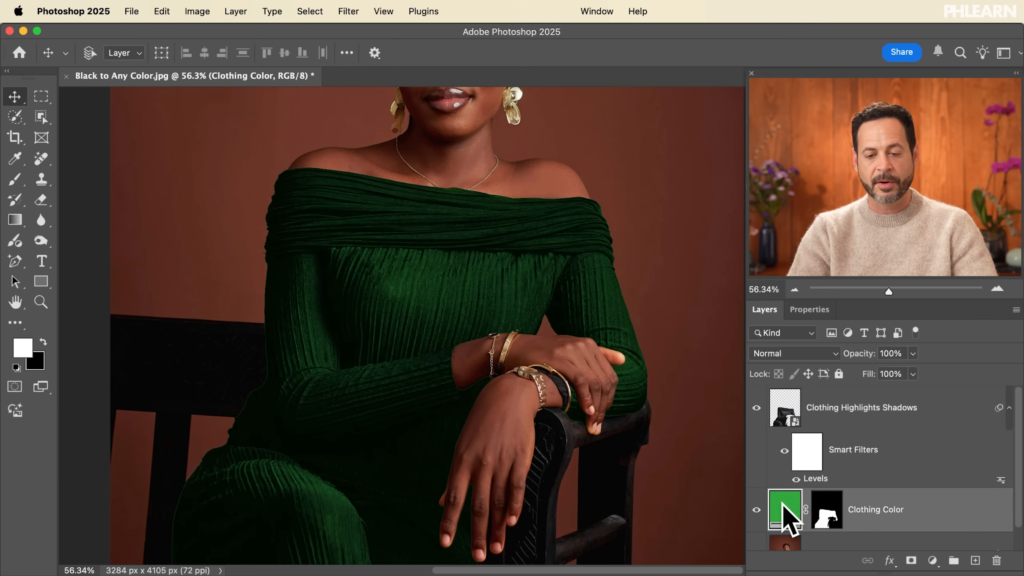
drag(256, 402, 257, 383)
click(382, 298)
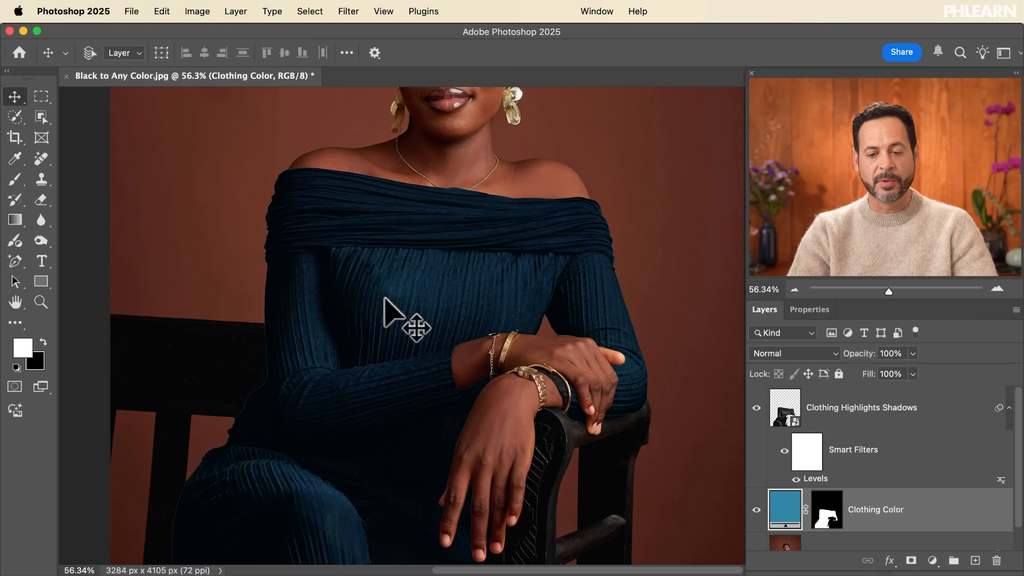
scroll(385, 299, up, 7)
scroll(384, 299, down, 6)
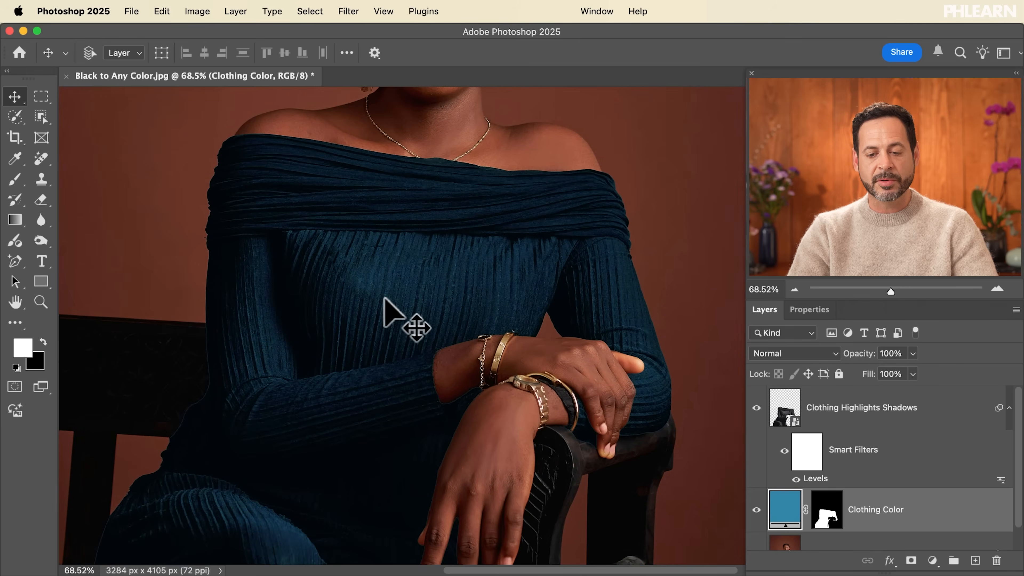
scroll(384, 298, up, 3)
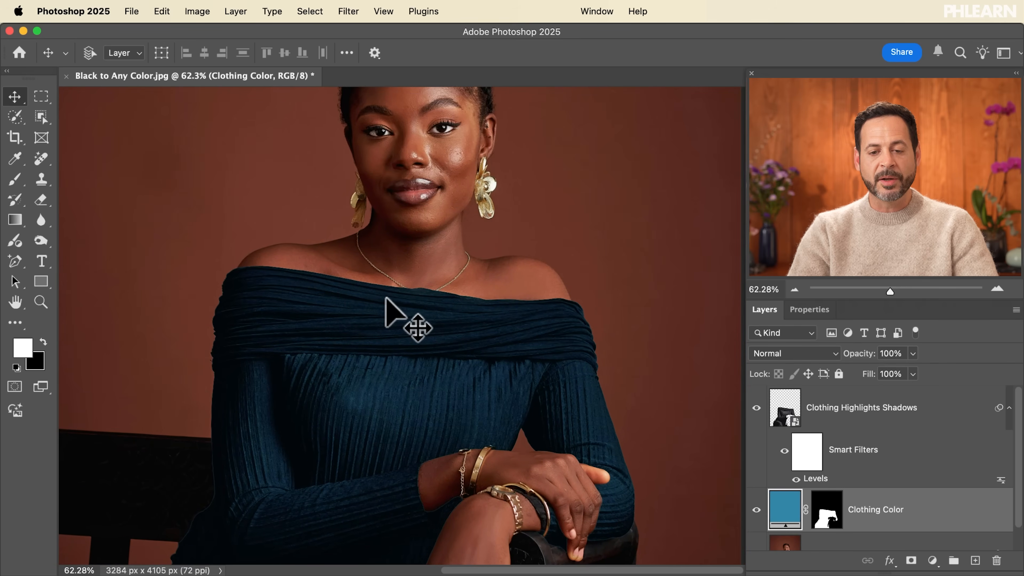
scroll(385, 297, up, 2)
scroll(385, 297, up, 3)
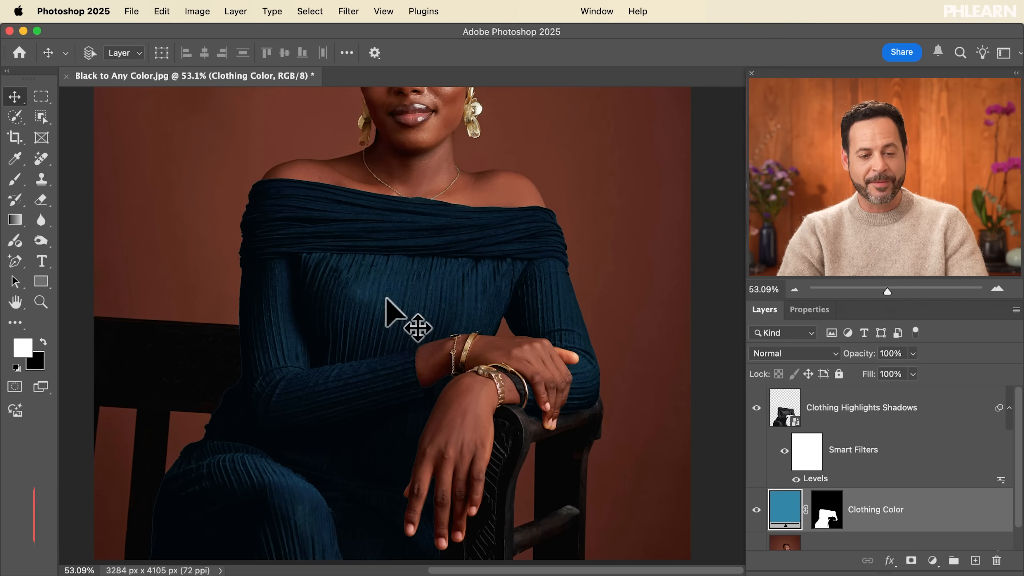
- Draw a vertical linear gradient fill from the dress's neckline to the image's lower edge, using a coral-to-pink preset from the Pinks group
key(g)
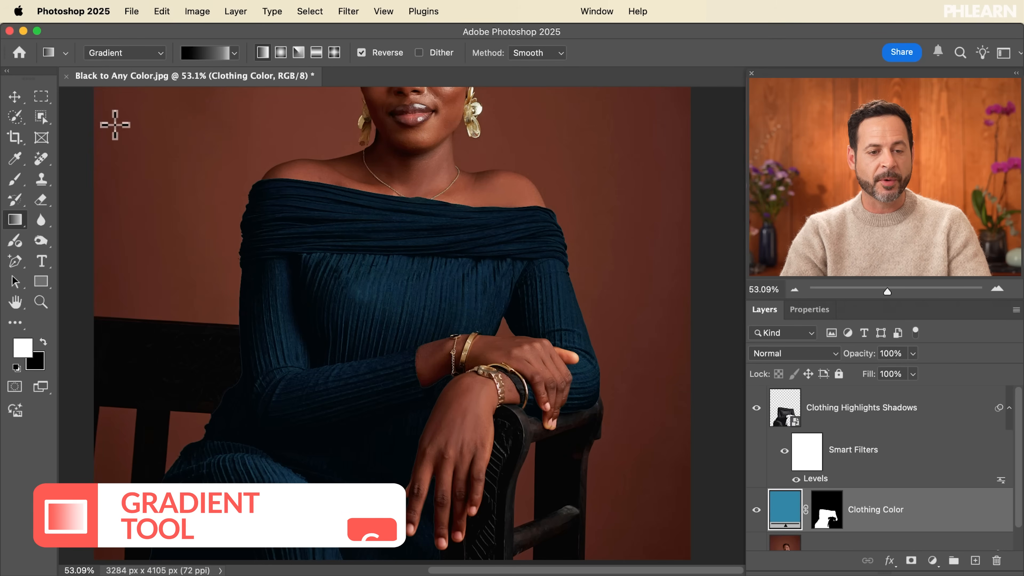
click(133, 58)
click(130, 55)
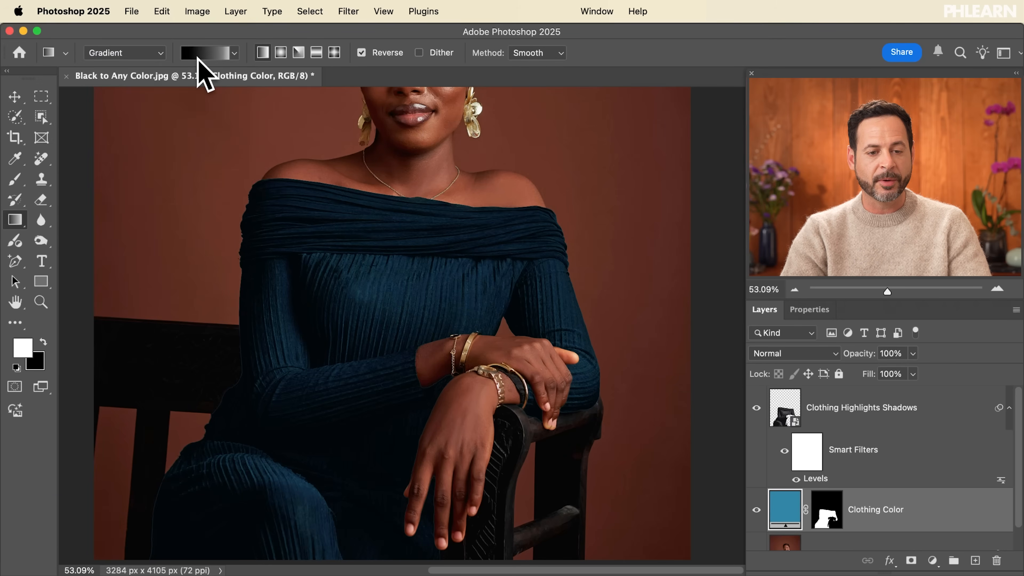
click(202, 57)
click(130, 137)
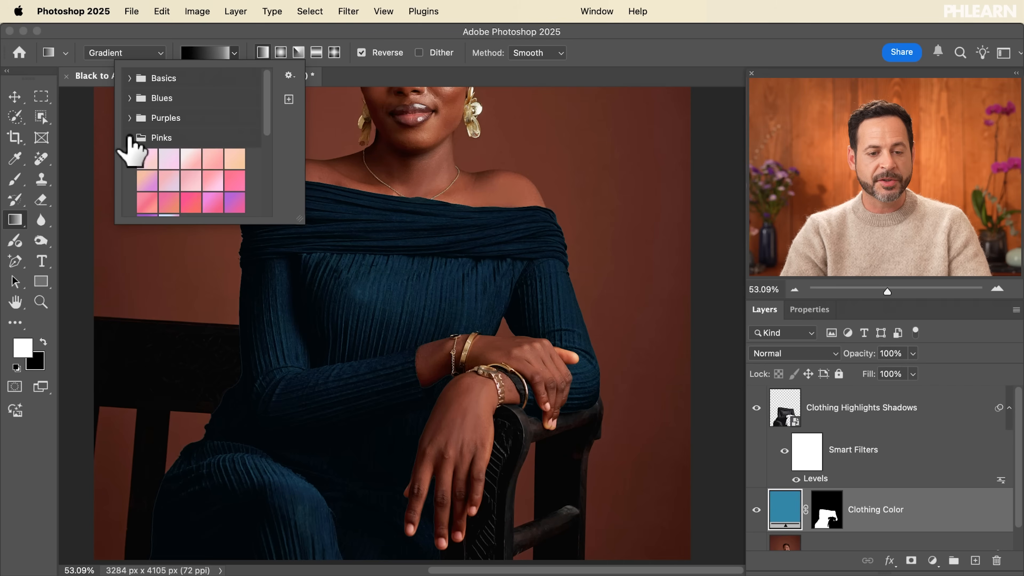
click(190, 201)
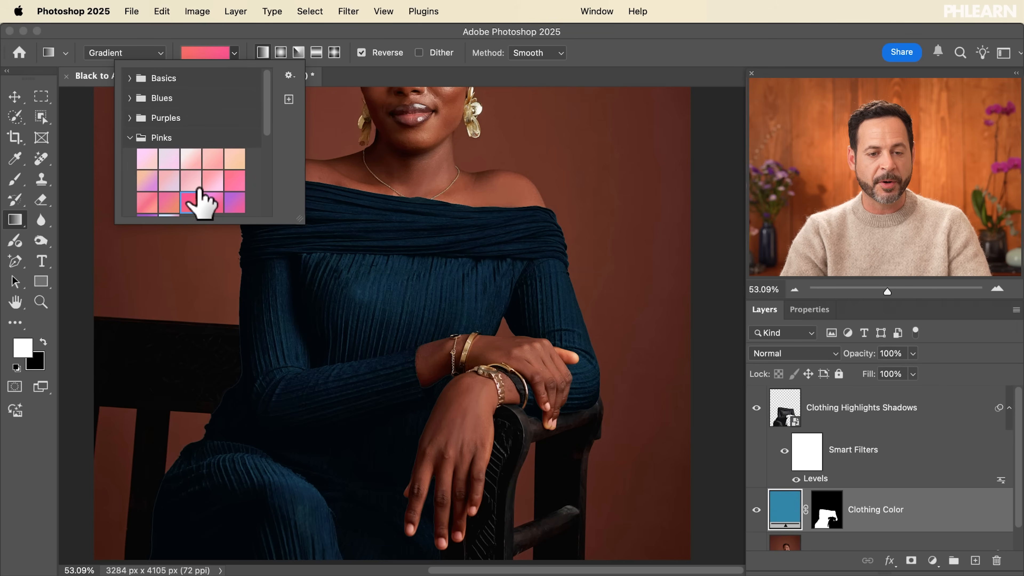
click(253, 33)
drag(386, 197, 385, 558)
scroll(528, 403, down, 3)
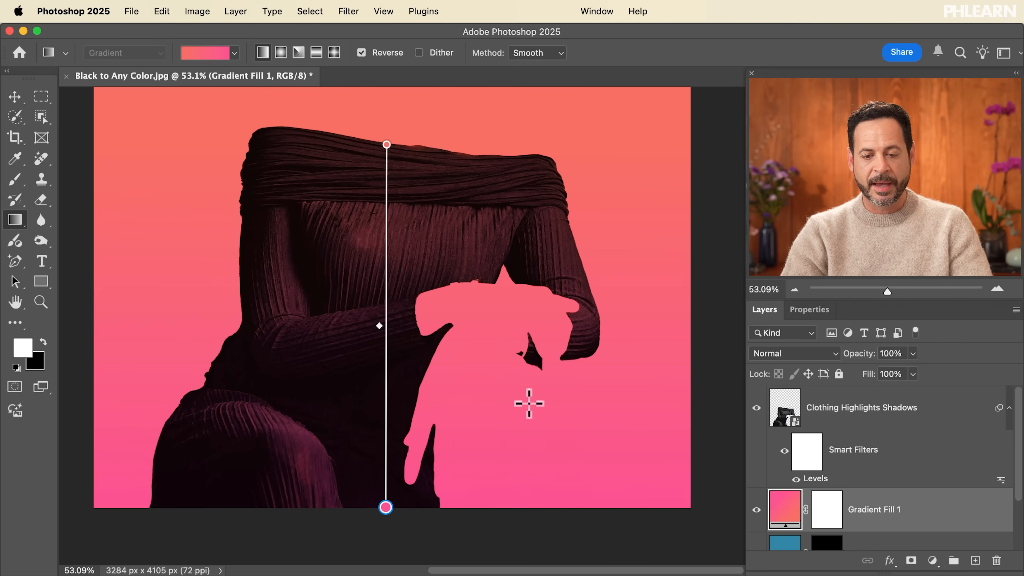
- Copy the Clothing Color layer's mask onto Gradient Fill 1, replacing its white mask, and hide the Clothing Color layer
scroll(852, 476, down, 3)
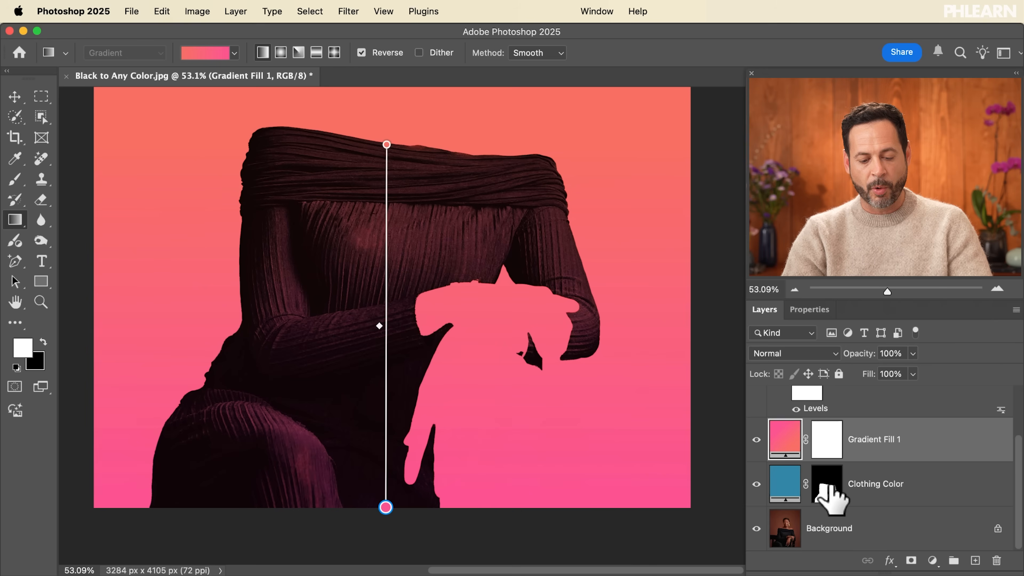
drag(826, 488, 826, 445)
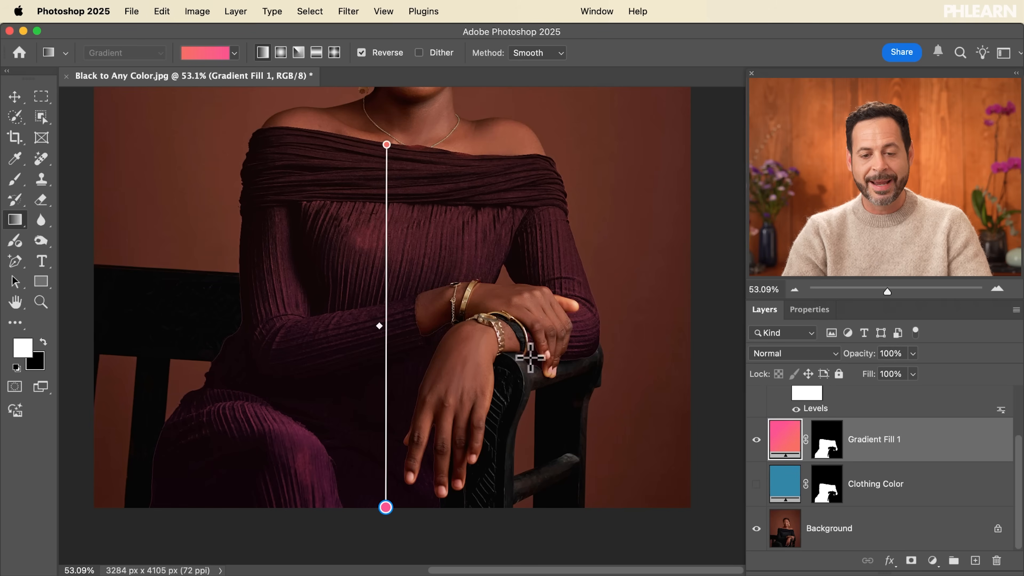
scroll(486, 314, down, 3)
scroll(486, 315, up, 3)
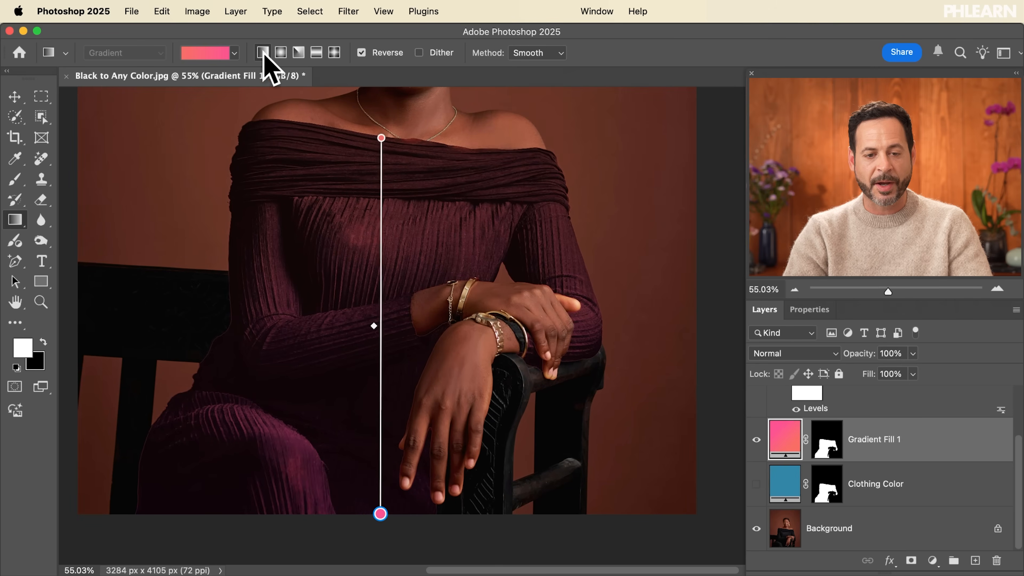
- Try other presets from the Pinks group on the dress's gradient fill, ending with the pink-to-purple one
click(234, 54)
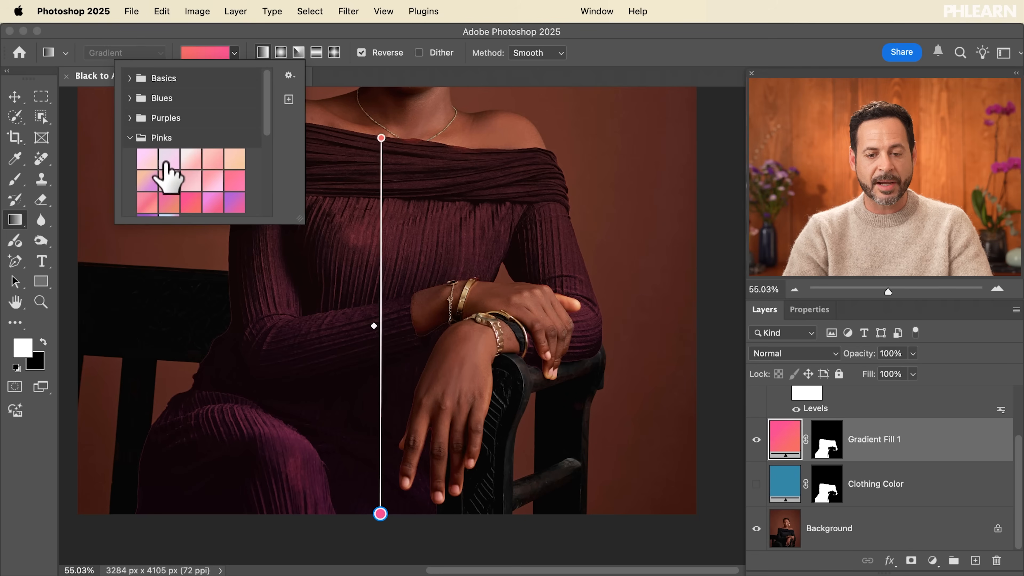
click(169, 161)
click(213, 161)
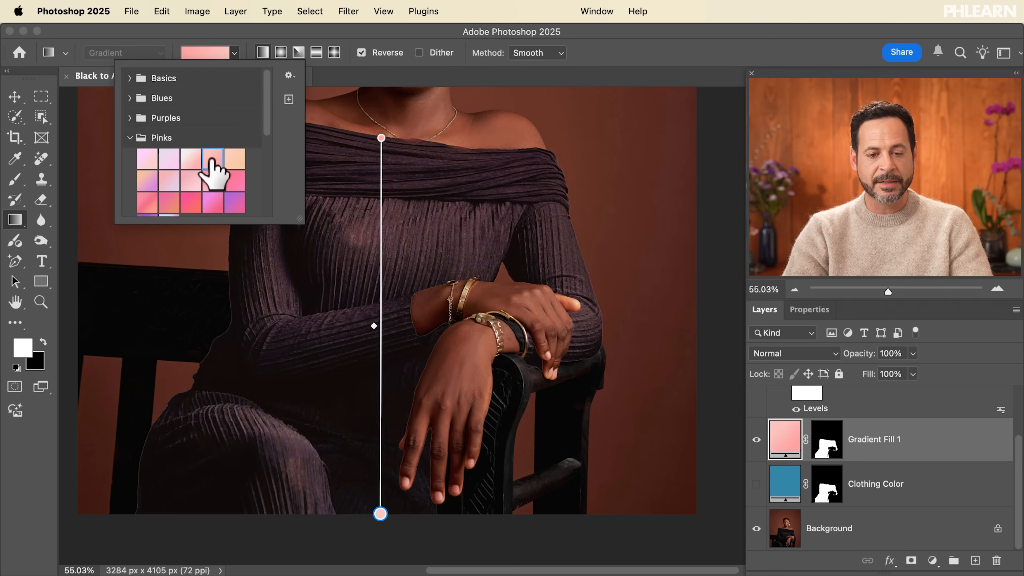
click(235, 198)
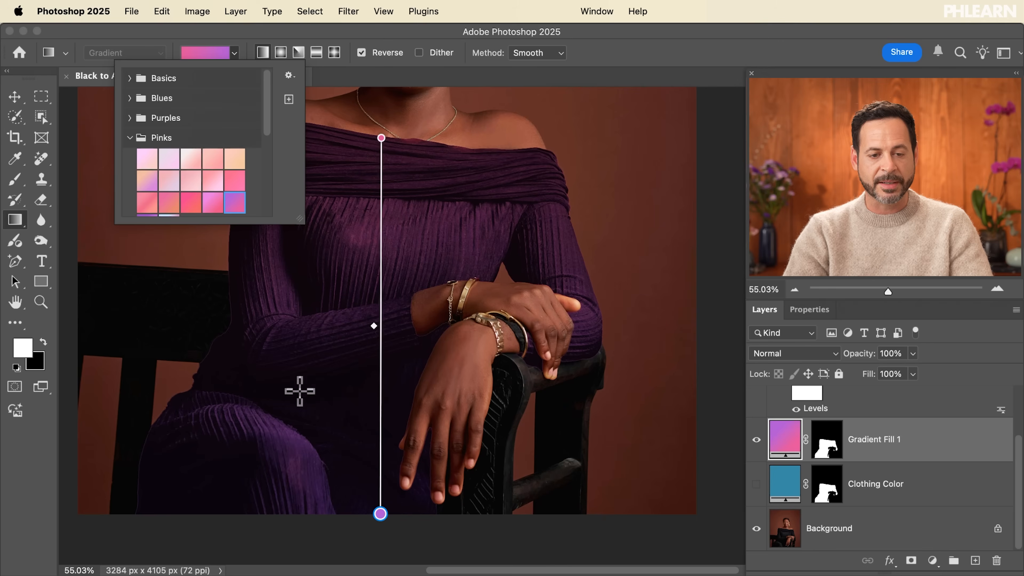
- Try several presets from the Blues group on the dress's gradient fill, ending with the cyan-to-blue one
click(129, 137)
click(130, 98)
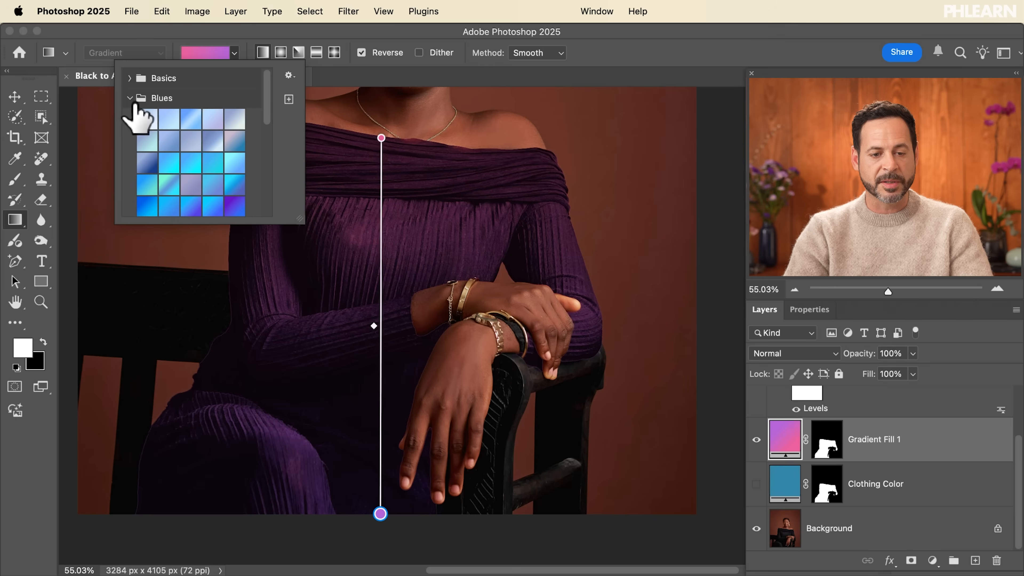
click(169, 122)
click(190, 120)
click(193, 162)
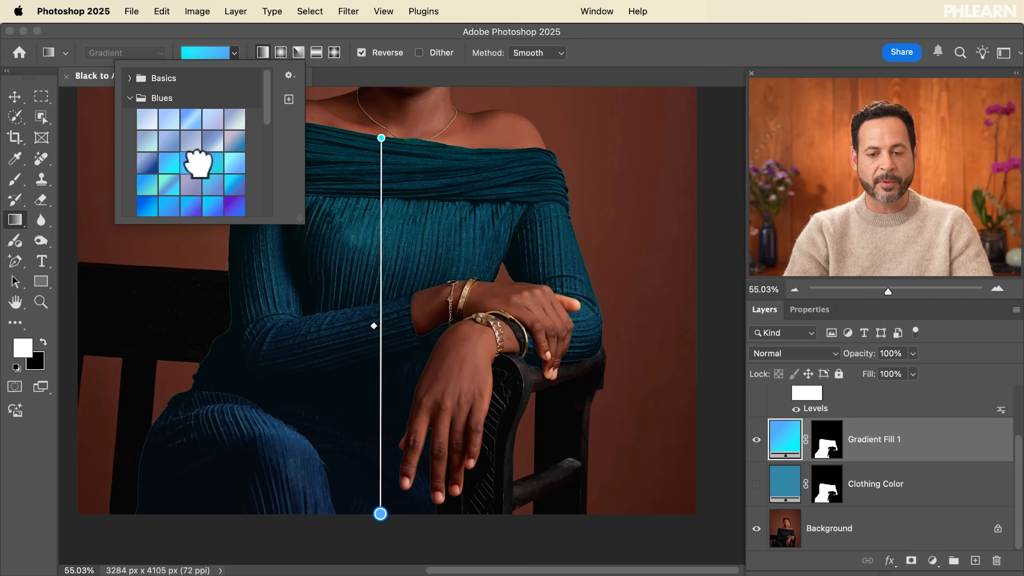
click(233, 179)
click(217, 200)
click(188, 186)
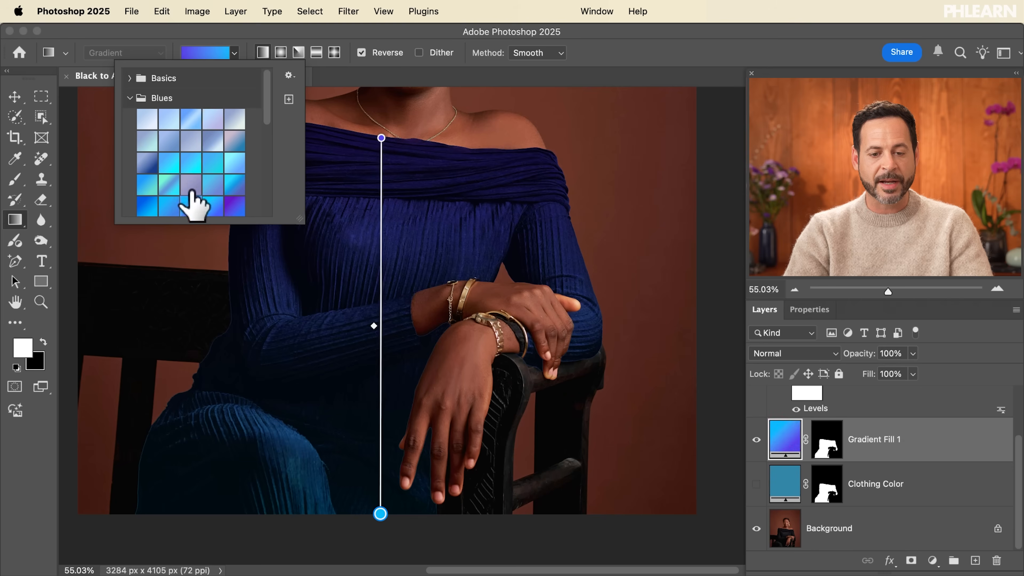
click(188, 158)
click(173, 148)
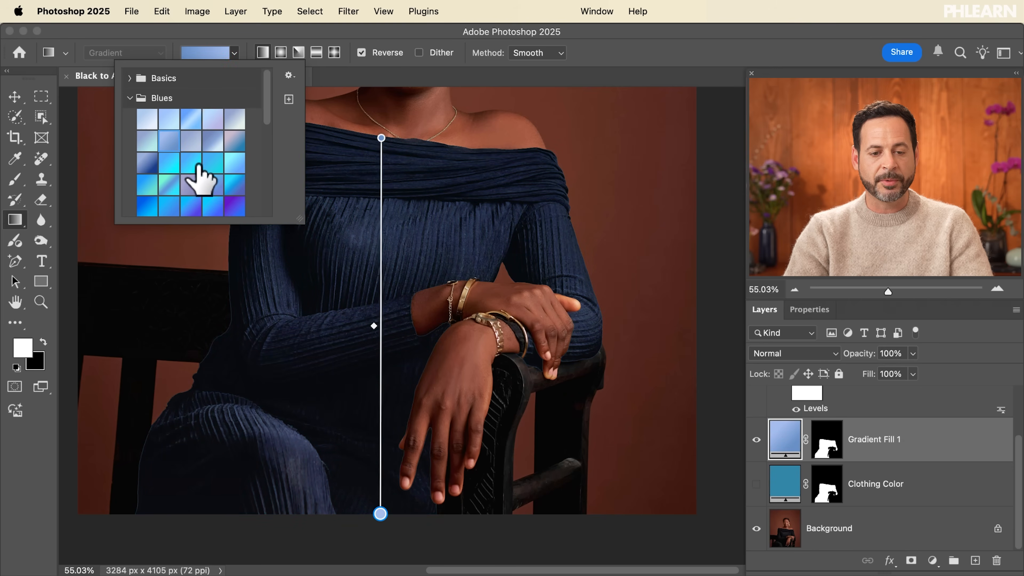
click(191, 163)
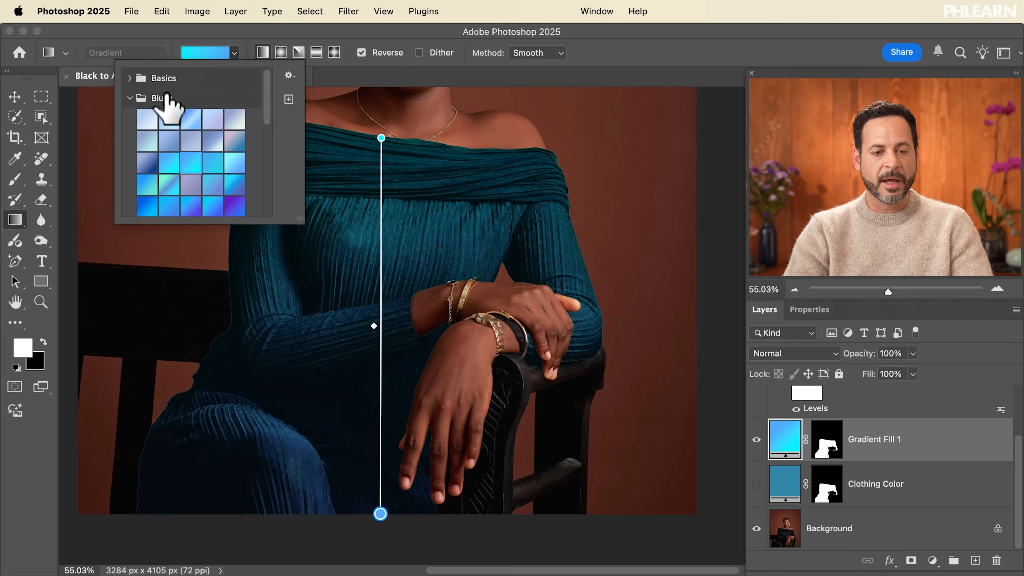
- Compare presets from the Greens group on the dress's gradient fill and settle on the lavender-to-aqua one
click(130, 93)
click(130, 98)
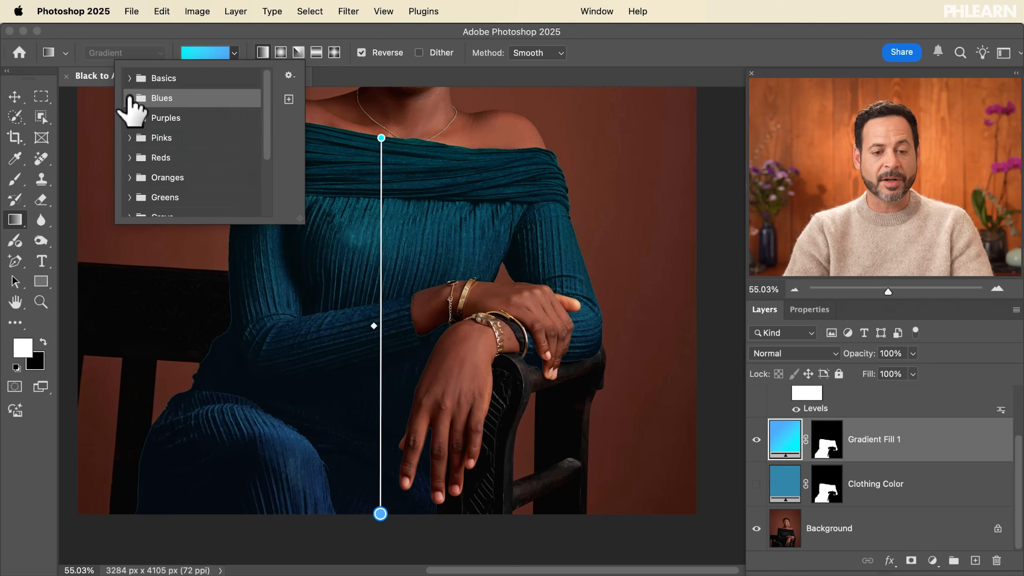
scroll(130, 97, down, 2)
click(130, 161)
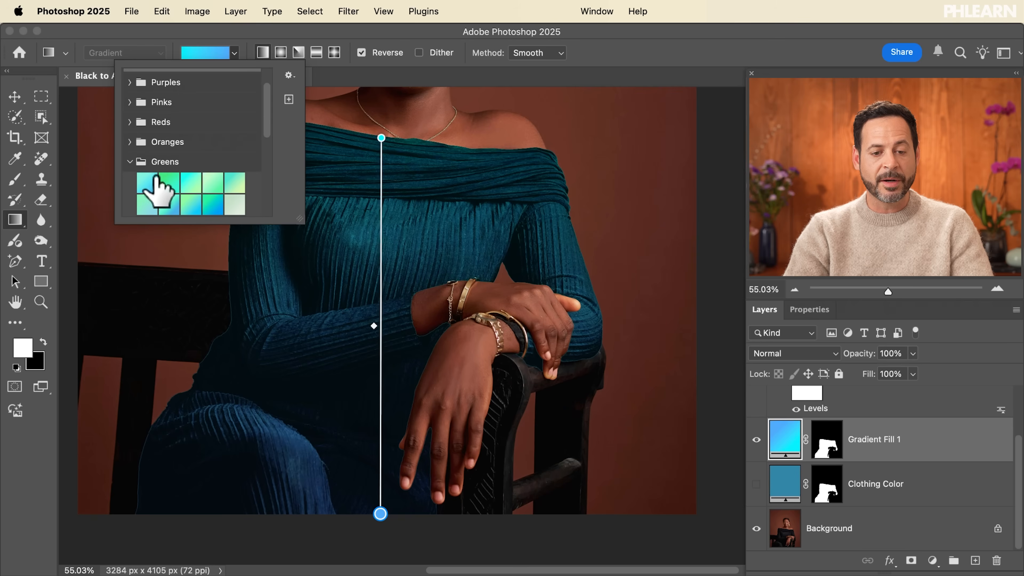
scroll(225, 163, down, 4)
click(233, 144)
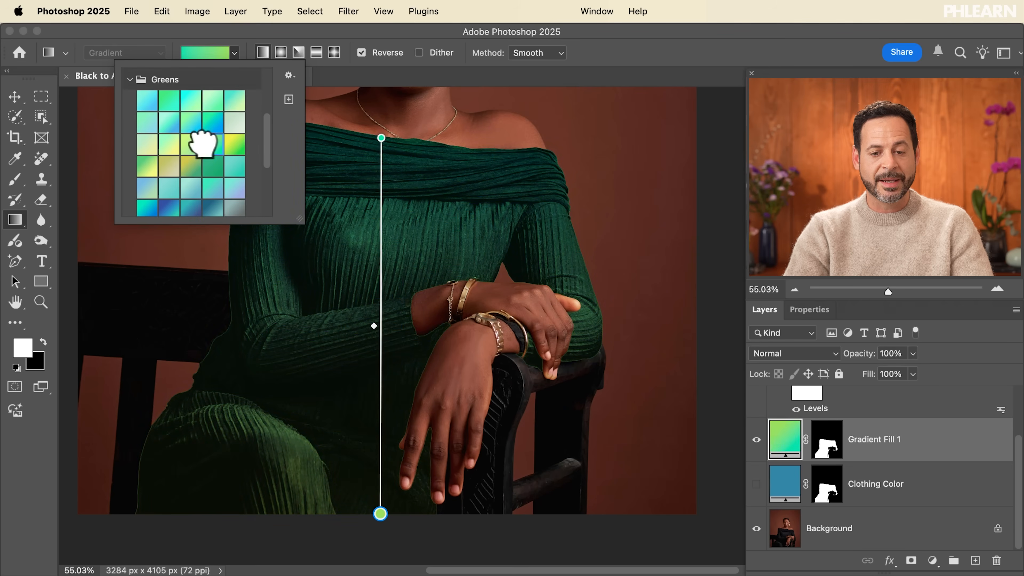
click(177, 142)
click(187, 116)
click(191, 168)
click(220, 187)
click(236, 208)
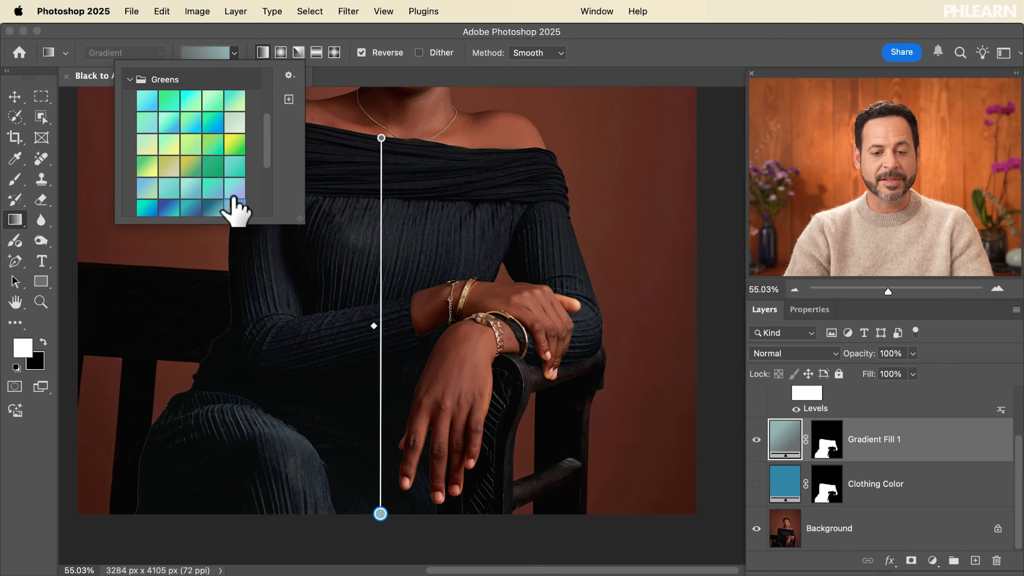
click(234, 189)
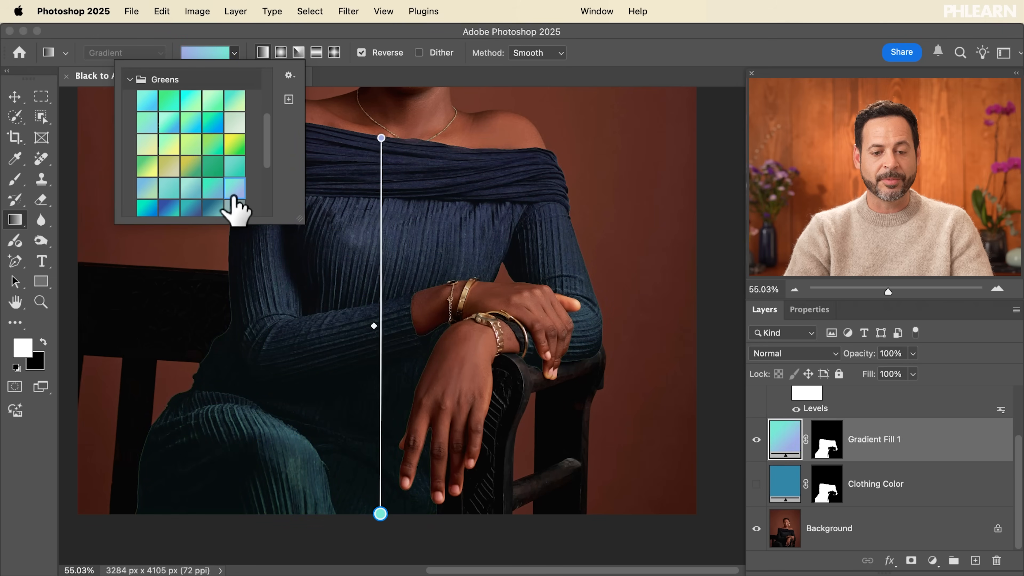
- Close the gradient presets, switch to the Move tool, and review the gradient dress in the wider portrait
click(497, 71)
key(v)
scroll(530, 218, down, 5)
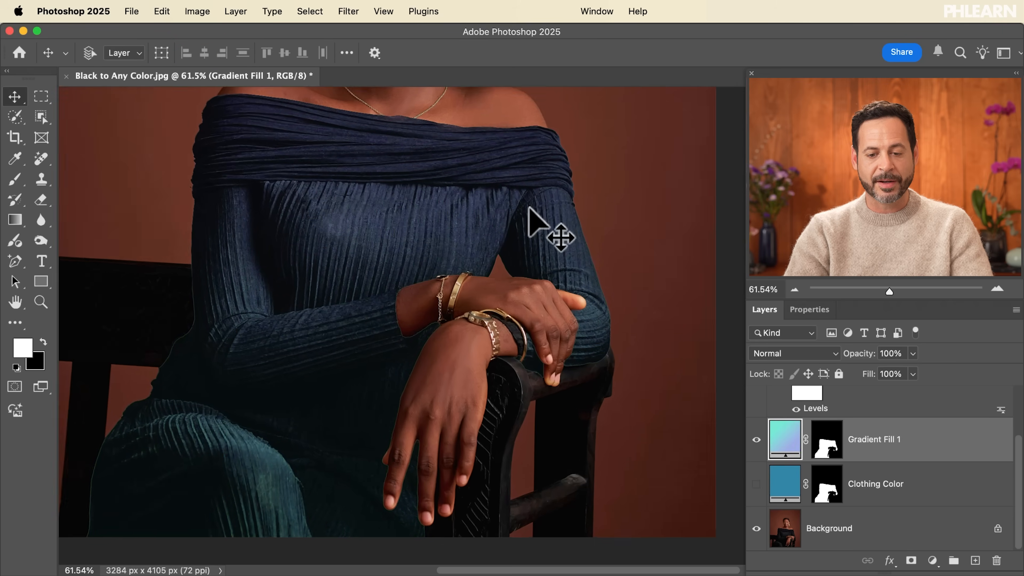
scroll(536, 219, up, 3)
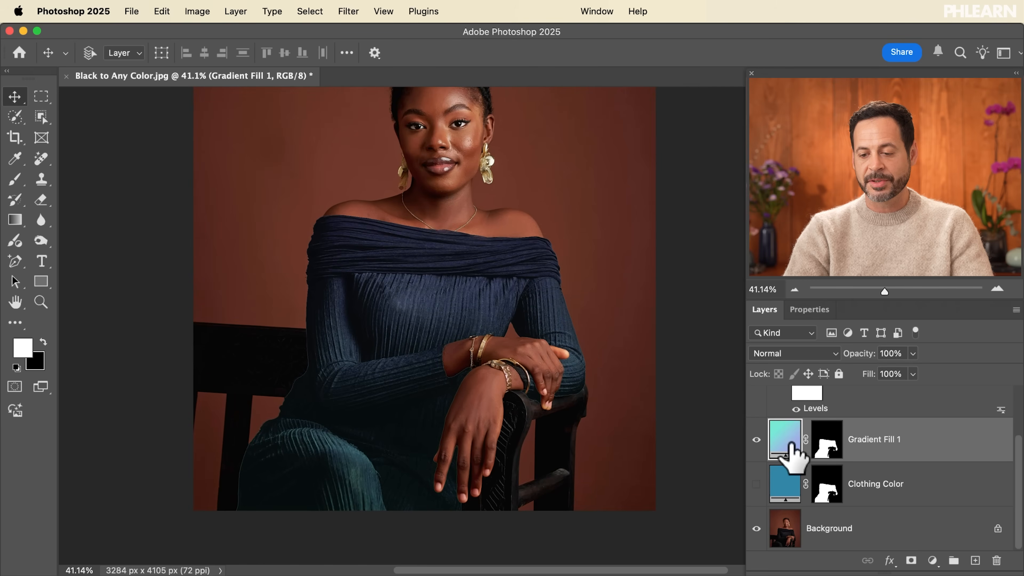
scroll(789, 445, up, 3)
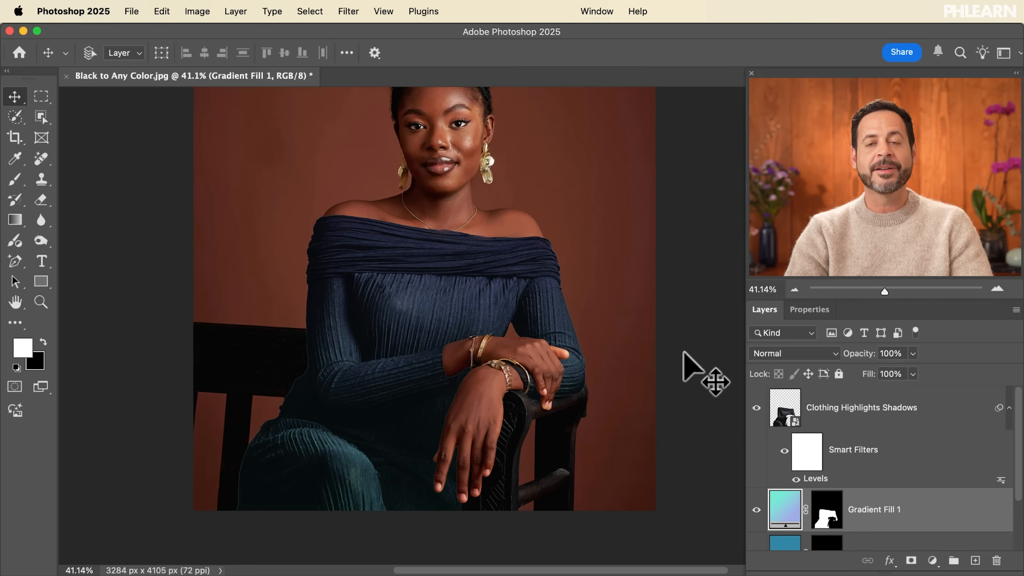